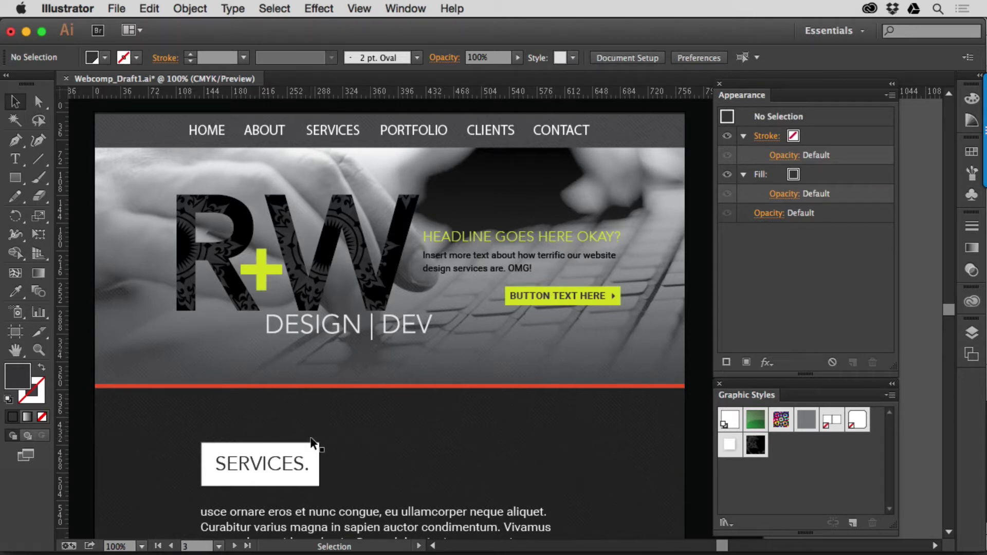
Zoom in on the SERVICES heading and float the Graphic Styles panel beside Appearance.
key("z")
left_click_drag(169, 423, 380, 527)
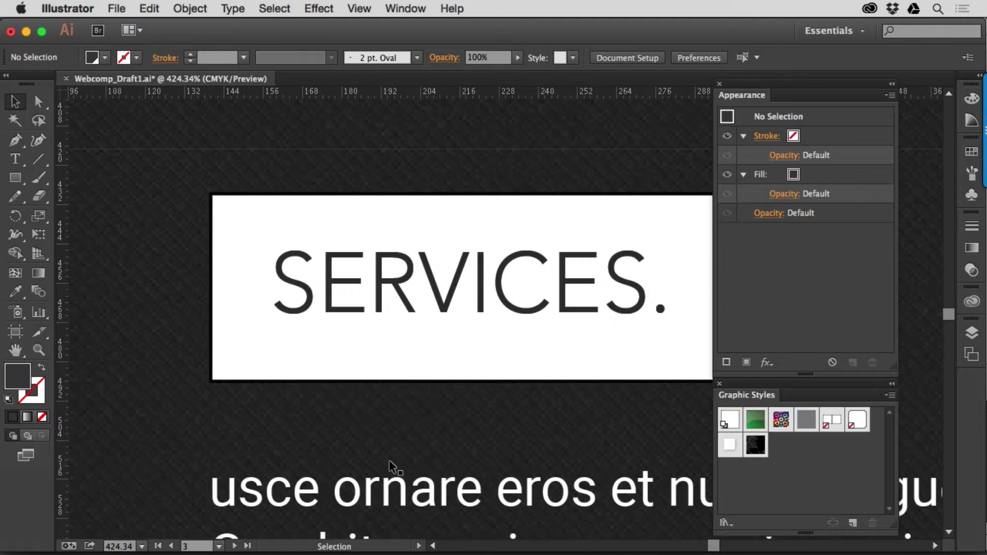
left_click_drag(375, 269, 298, 259)
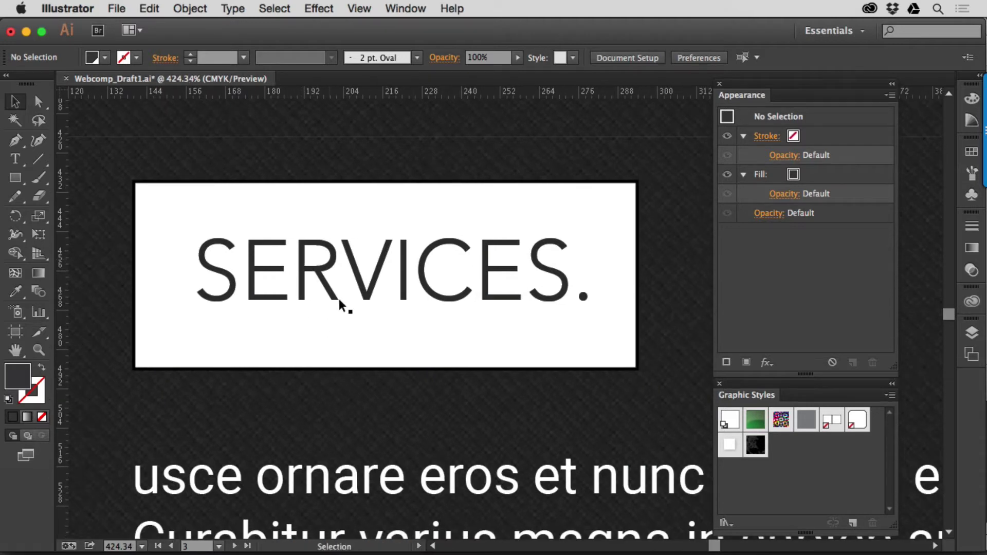
left_click_drag(752, 383, 539, 223)
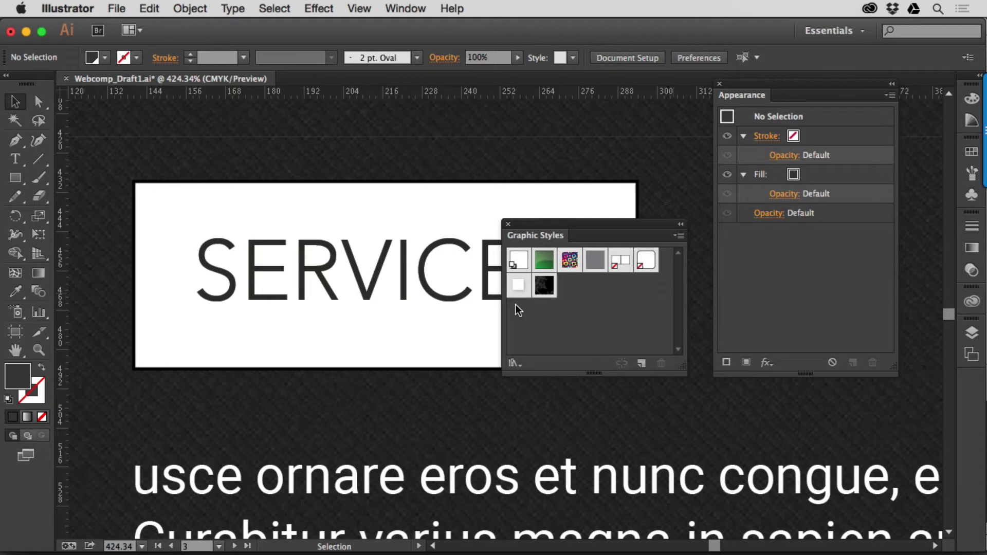
Select the white box behind SERVICES and list the available graphic style libraries.
left_click(381, 213)
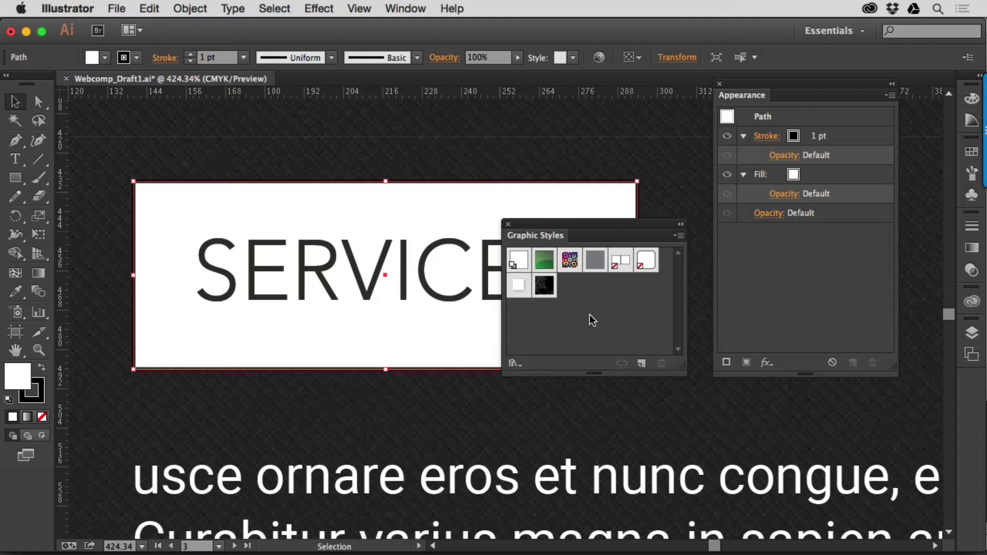
left_click(513, 363)
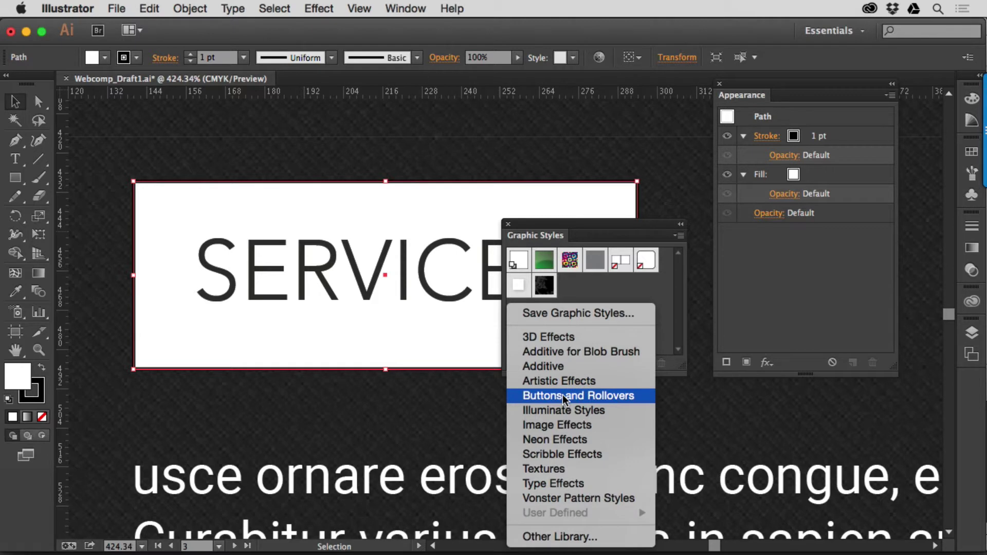
Open and enlarge the Vonster Pattern Styles library, then apply Foliage 3 to the white box.
left_click(582, 499)
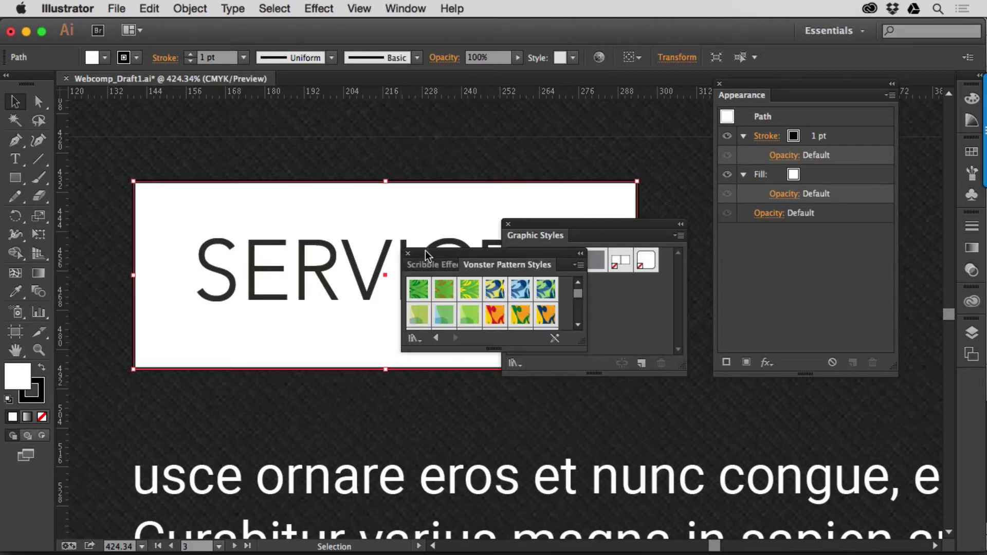
left_click_drag(425, 252, 112, 112)
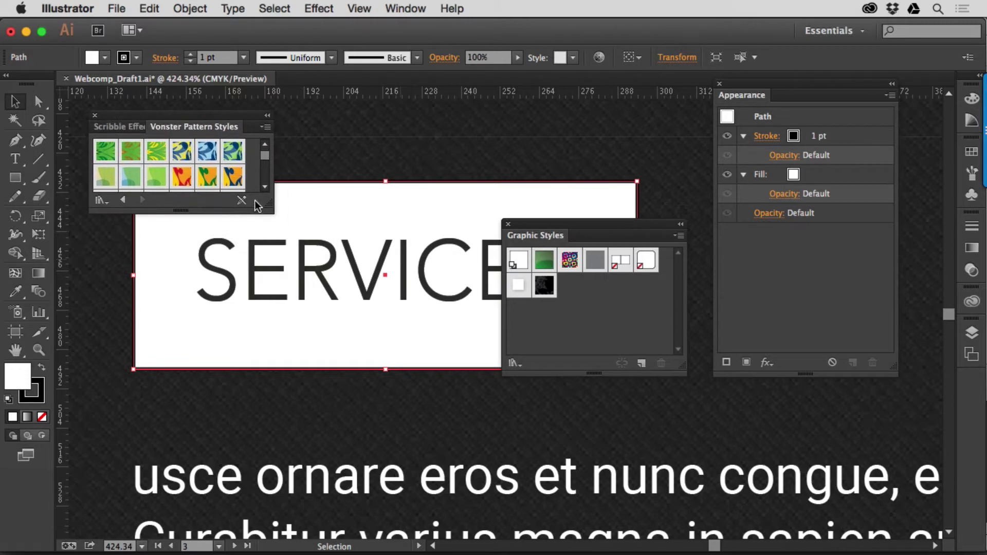
left_click_drag(267, 205, 323, 296)
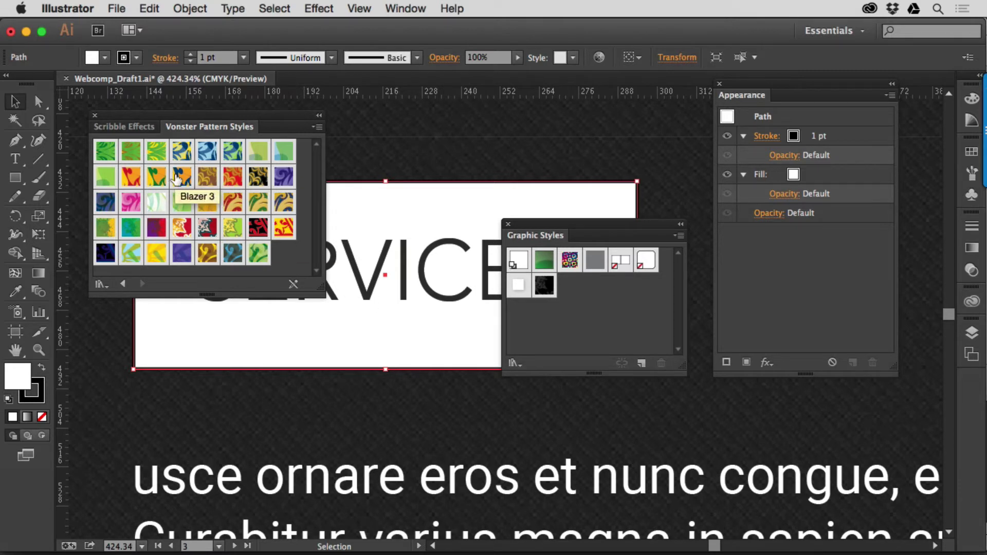
left_click(156, 151)
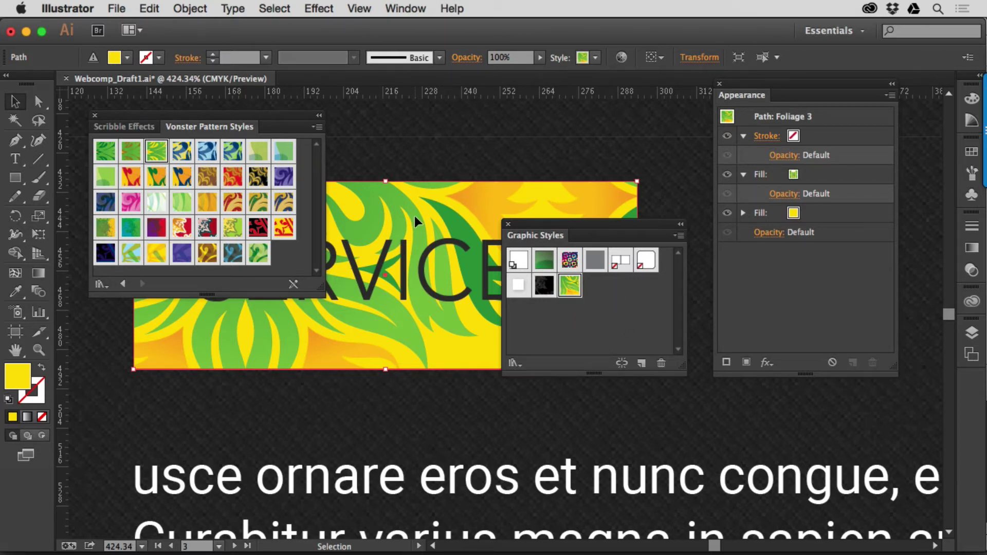
Try Foliage 3 on the SERVICES heading text and move it, then undo both.
left_click(408, 259)
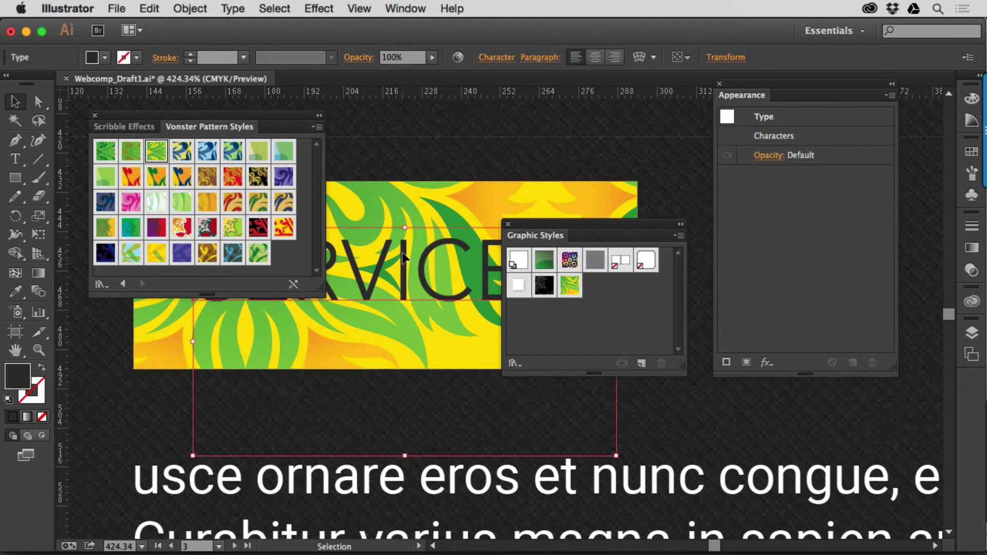
left_click(580, 293)
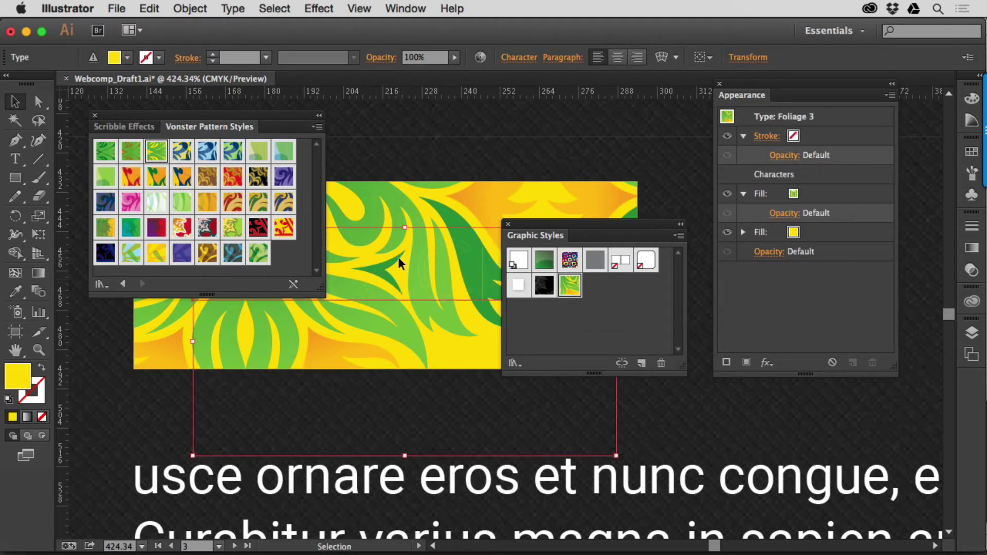
left_click_drag(398, 257, 408, 411)
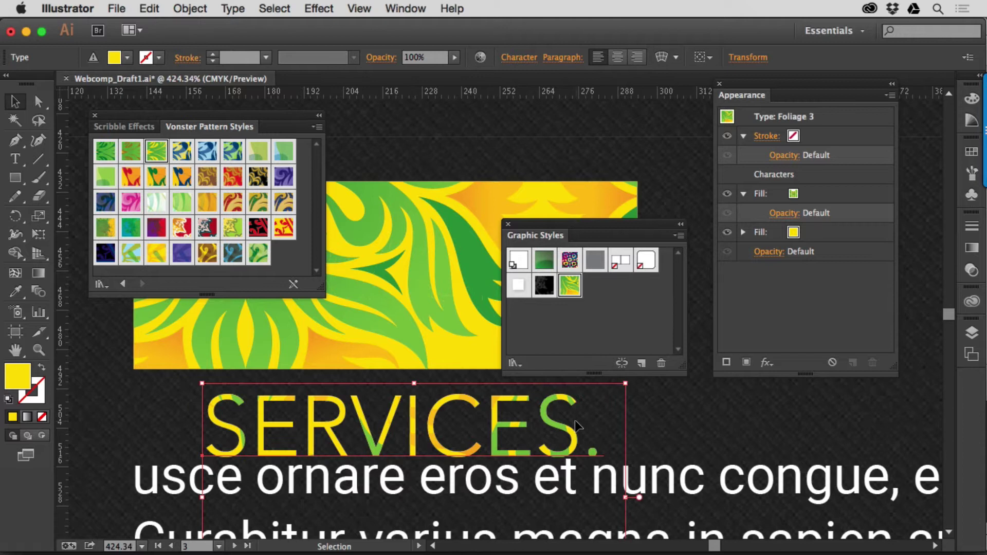
key("super+z")
key("super+z")
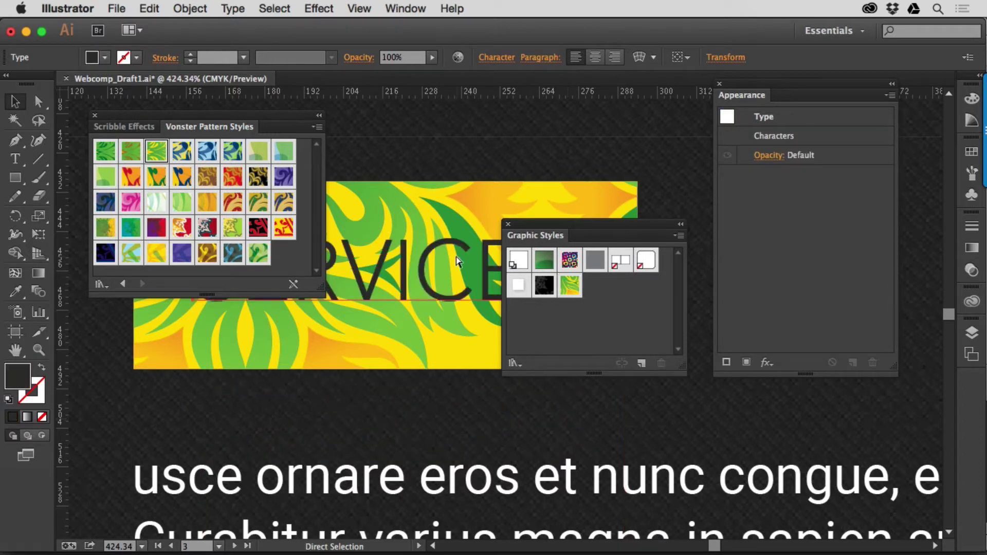
key("v")
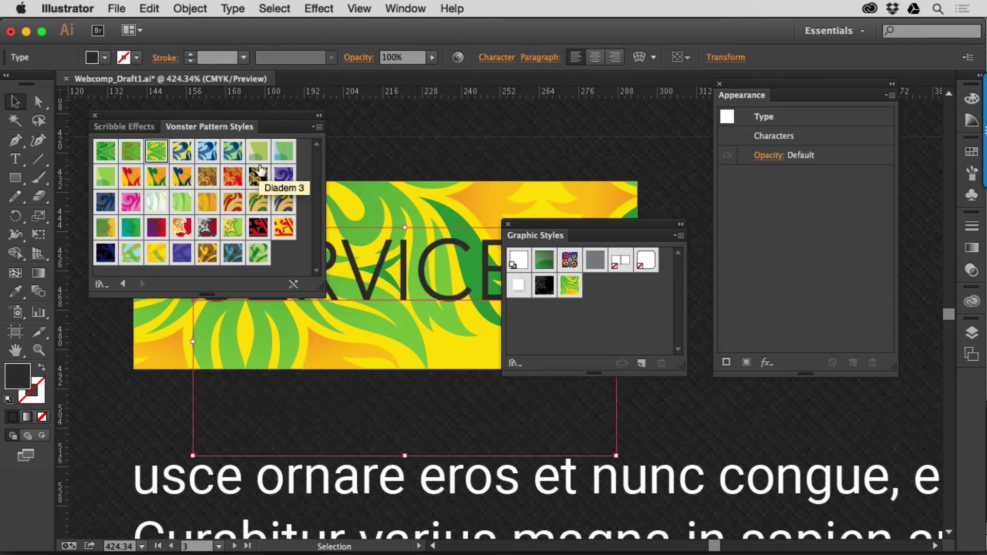
Test Scribble 11 from Scribble Effects on the box, undo it, and close the library.
left_click(119, 124)
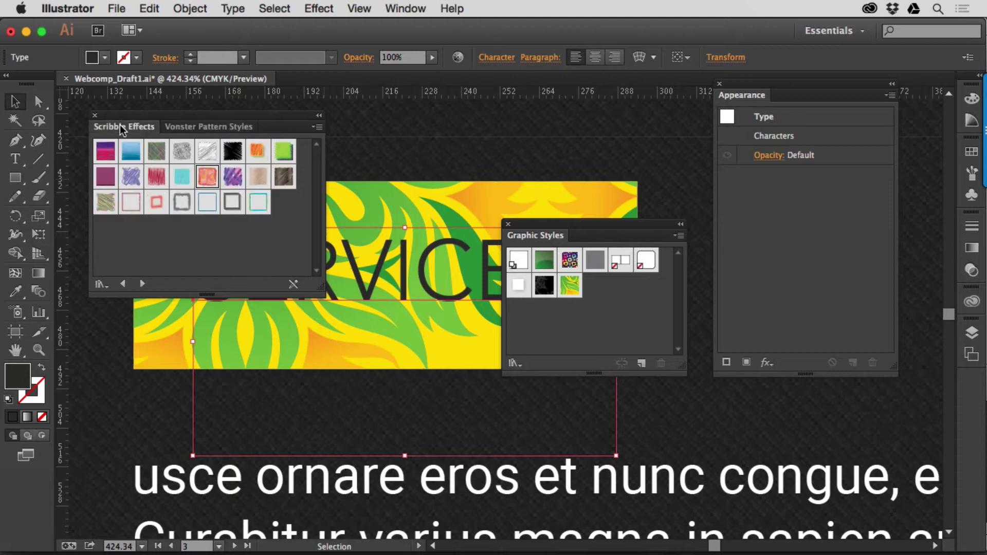
left_click(374, 210)
left_click(156, 177)
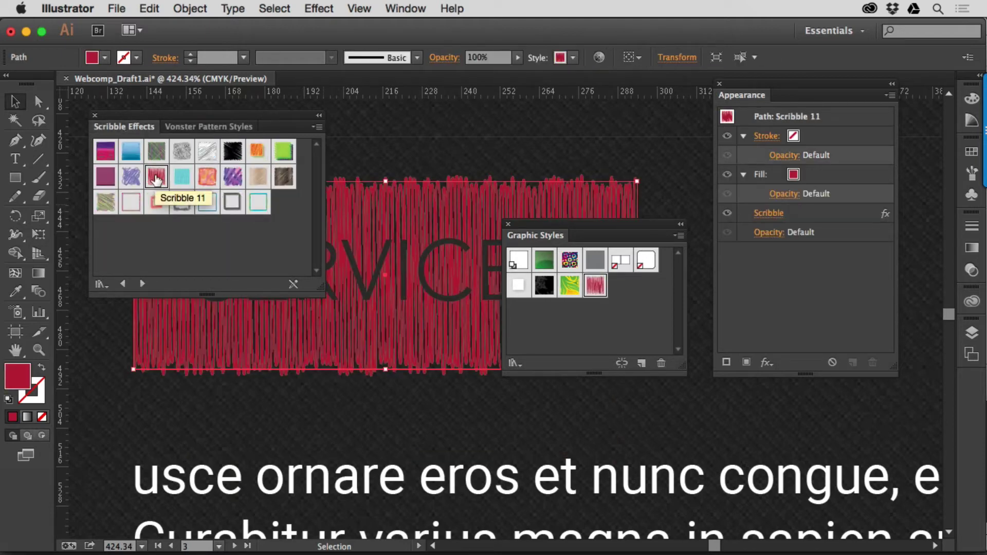
key("super+z")
left_click(95, 115)
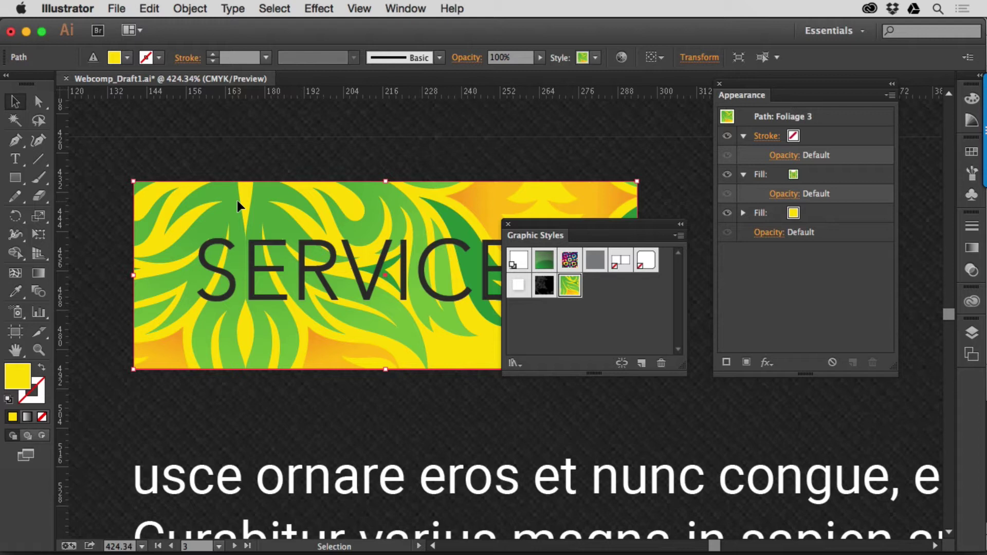
Remove the Foliage 3 pattern from the box and zoom out to 150% over the lime button.
key("d")
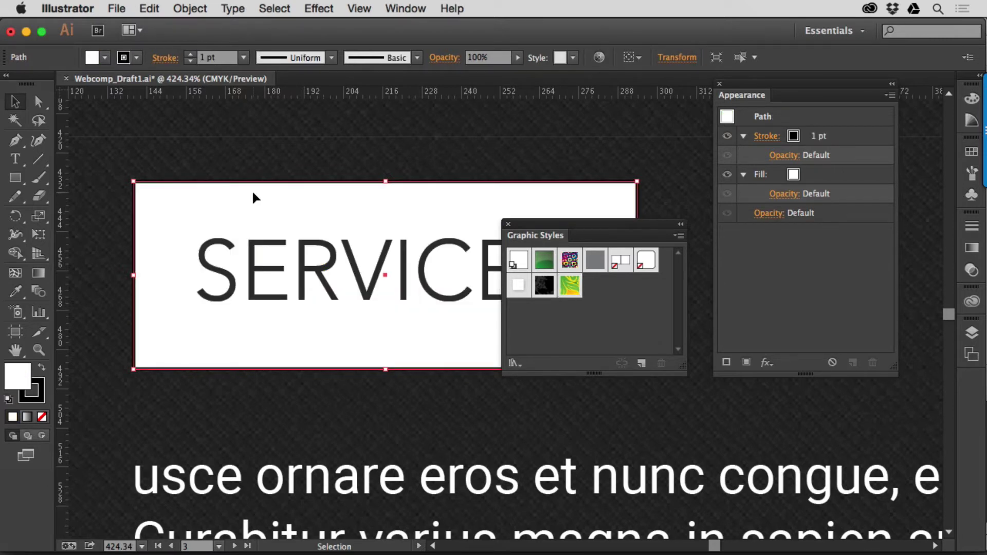
key("a")
key("super+minus")
key("super+minus")
key("super+minus")
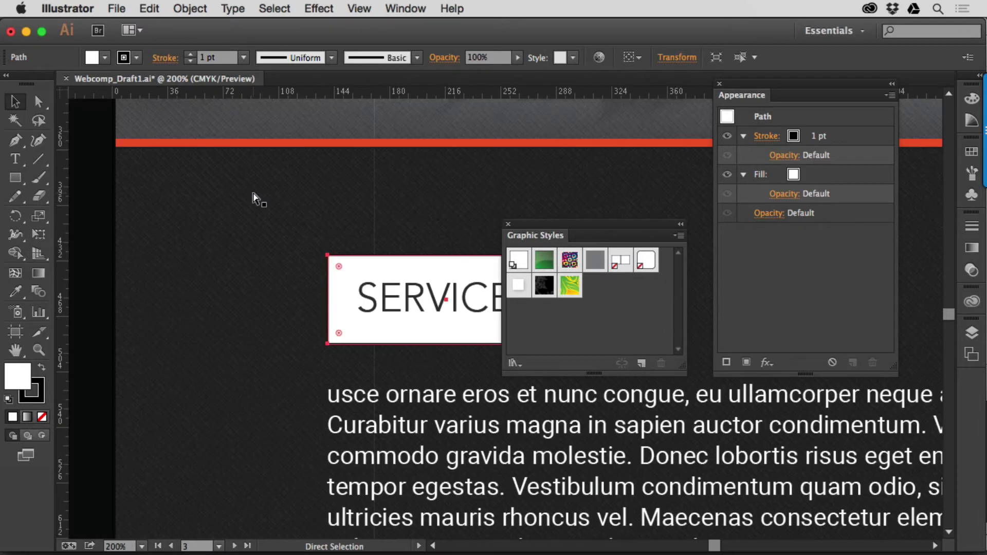
key("super+minus")
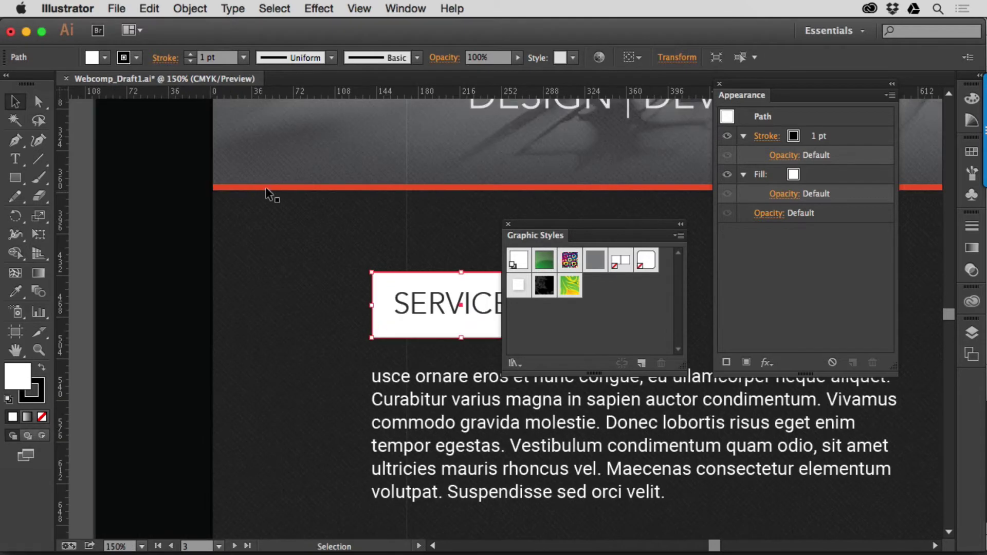
key("space")
left_click_drag(481, 146, 71, 333)
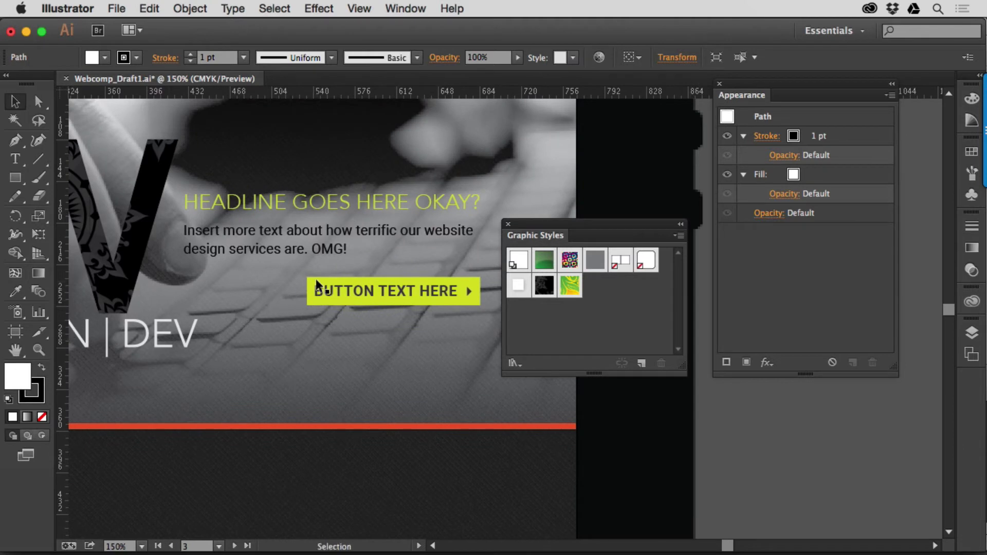
Save the lime BUTTON TEXT HERE shape's look as Graphic Style 3.
left_click(312, 280)
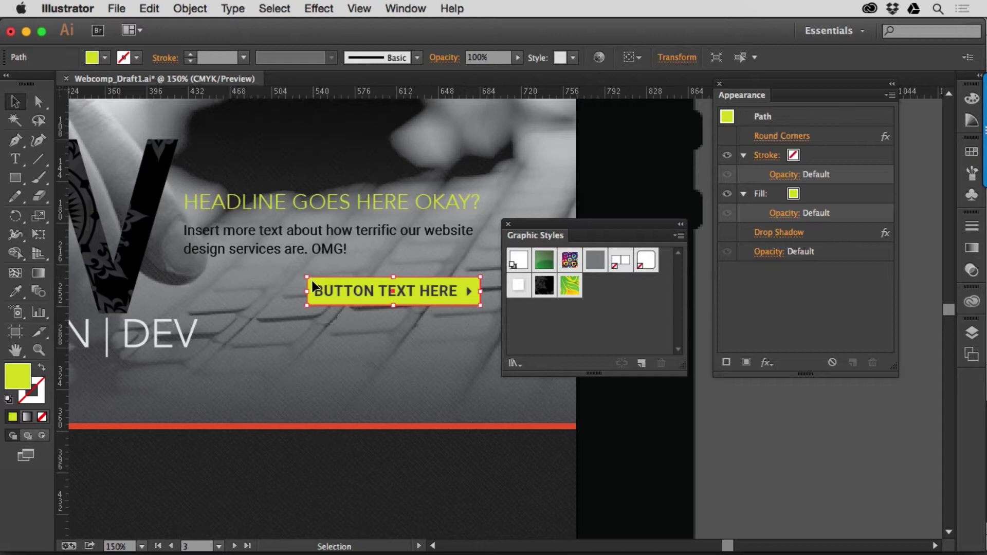
left_click_drag(313, 286, 591, 288)
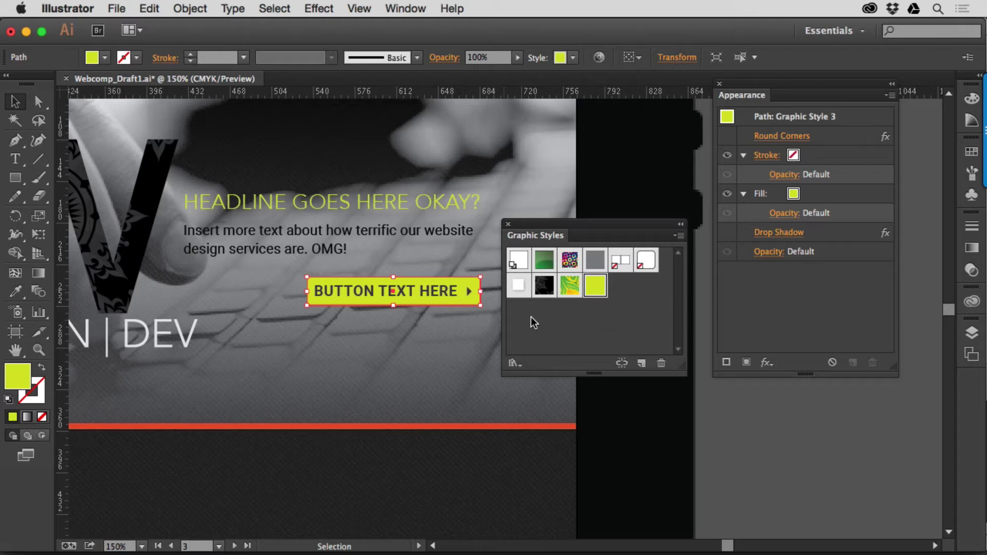
left_click_drag(165, 421, 496, 204)
Apply Graphic Style 3 to the SERVICES box and round its corners to about 16.41 px.
left_click(358, 277)
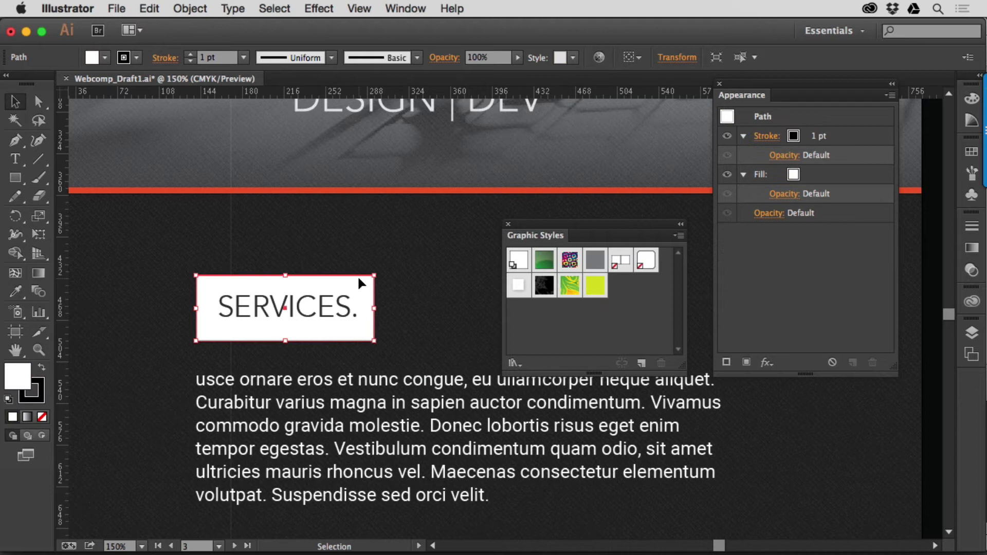
left_click(596, 293)
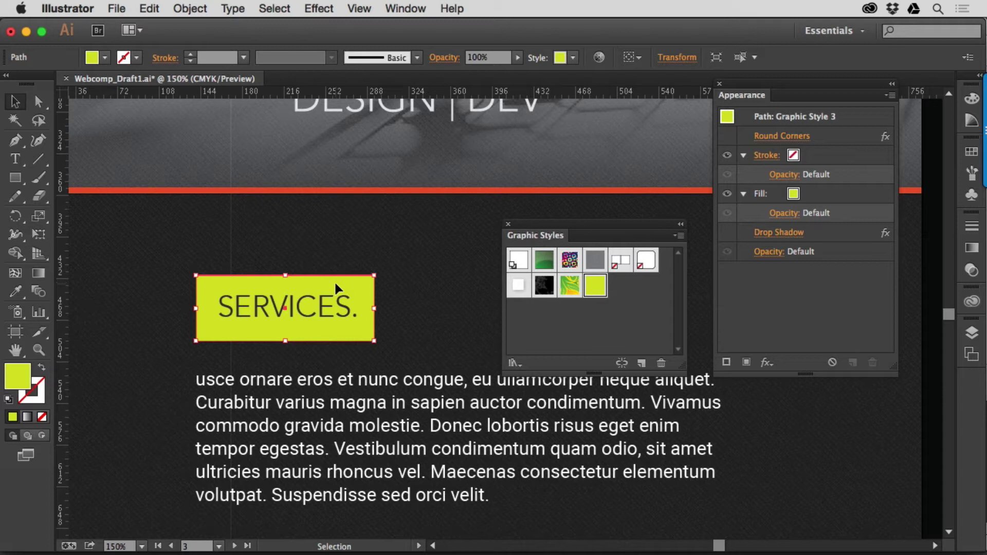
key("a")
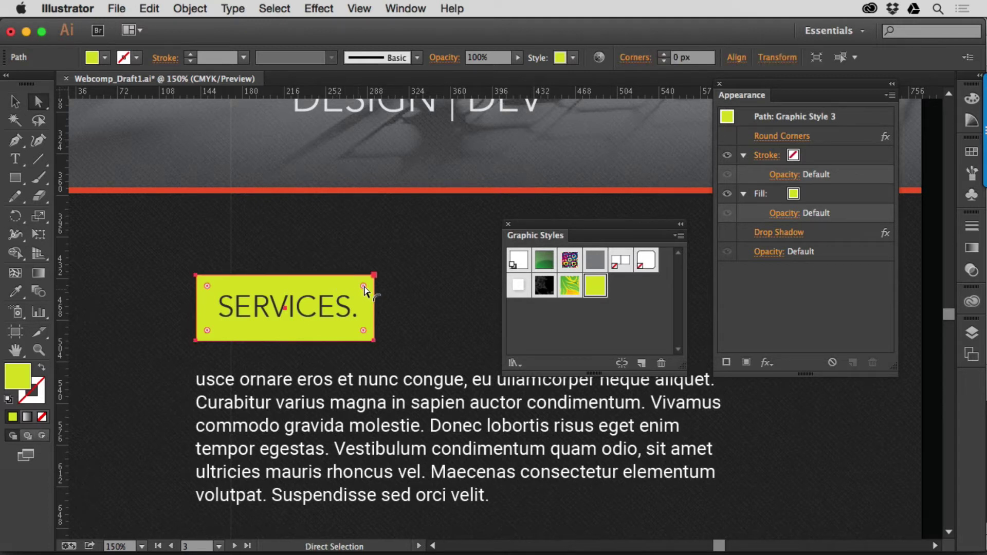
left_click_drag(364, 287, 355, 293)
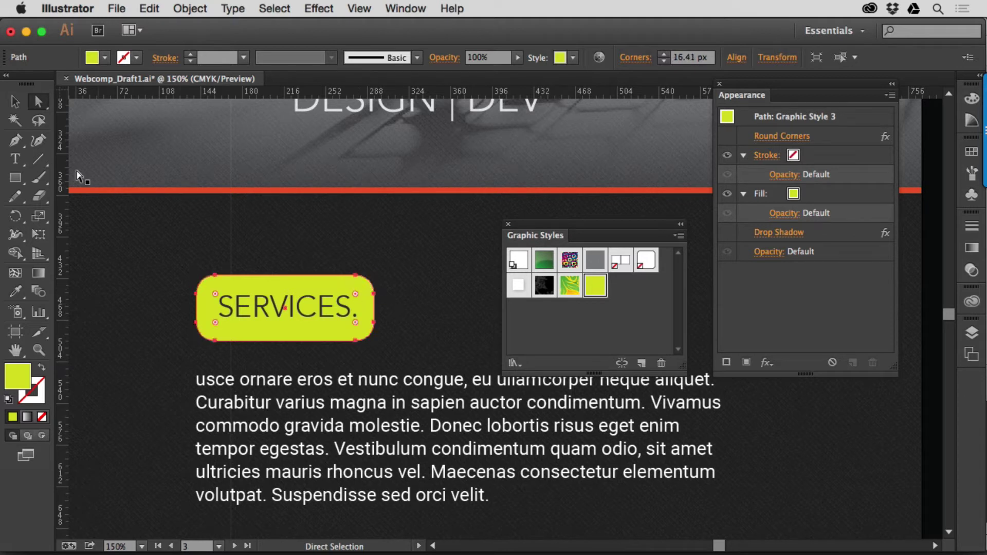
left_click(15, 101)
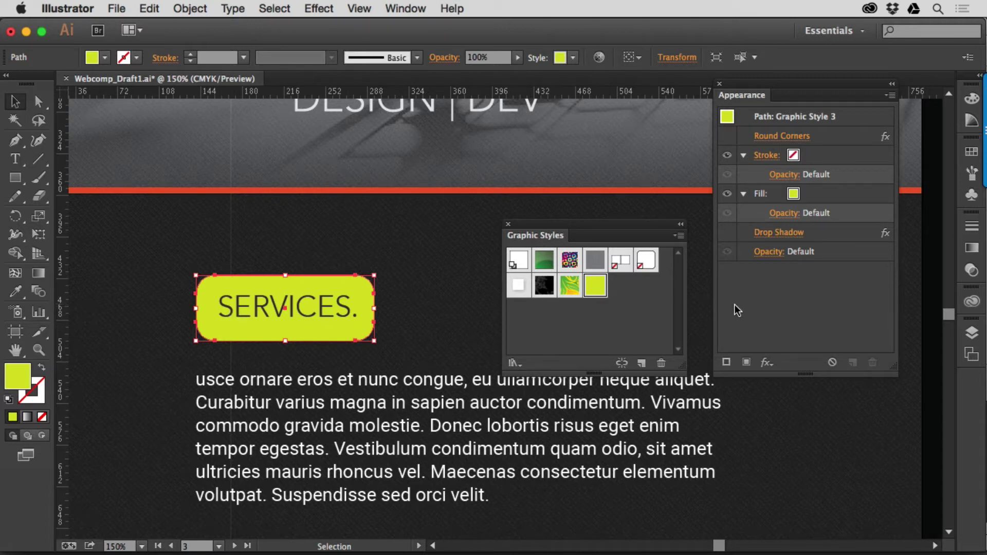
Shift the Appearance panel aside and select the SERVICES box's Drop Shadow effect for editing.
left_click_drag(746, 81, 732, 82)
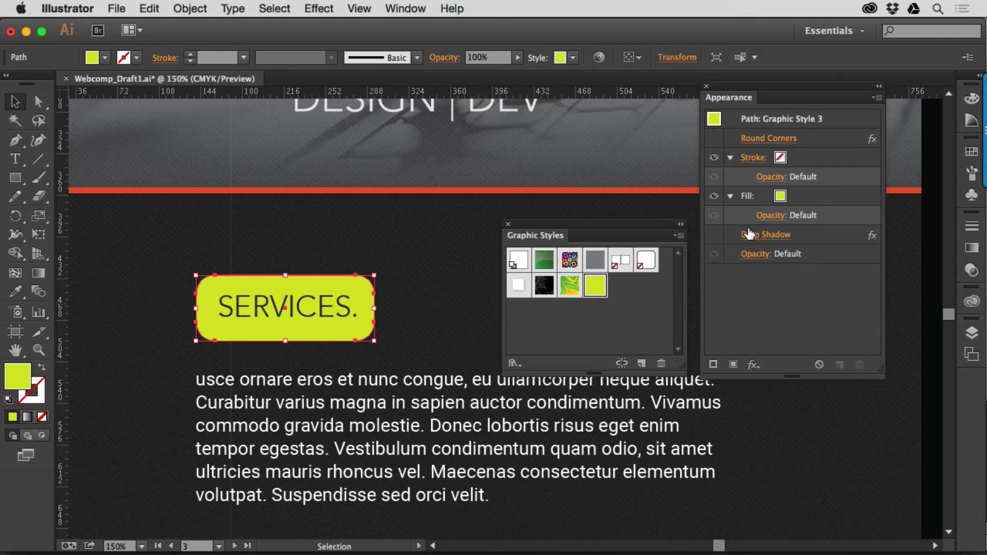
left_click(713, 235)
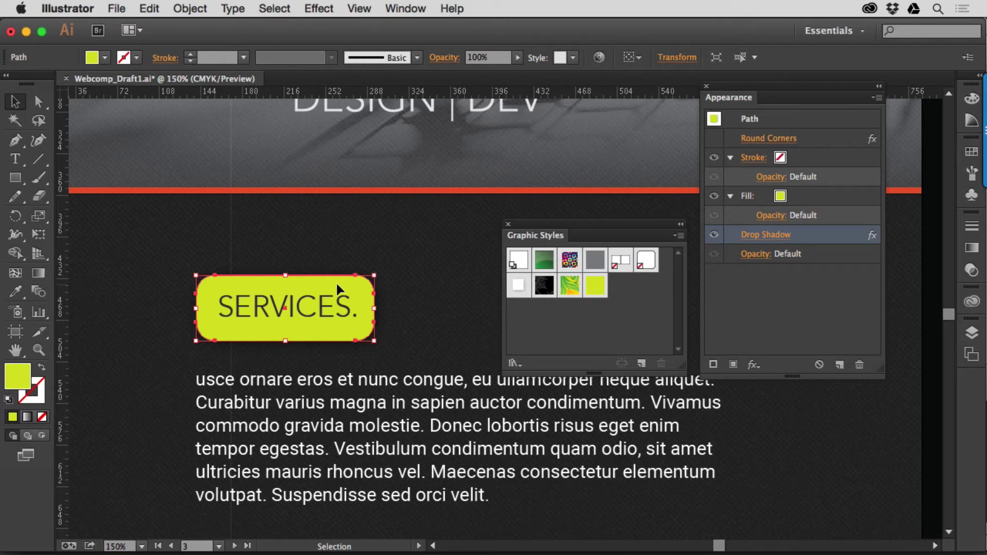
Redefine Graphic Style 3 using the rounded SERVICES box's current appearance.
left_click_drag(336, 282, 571, 267)
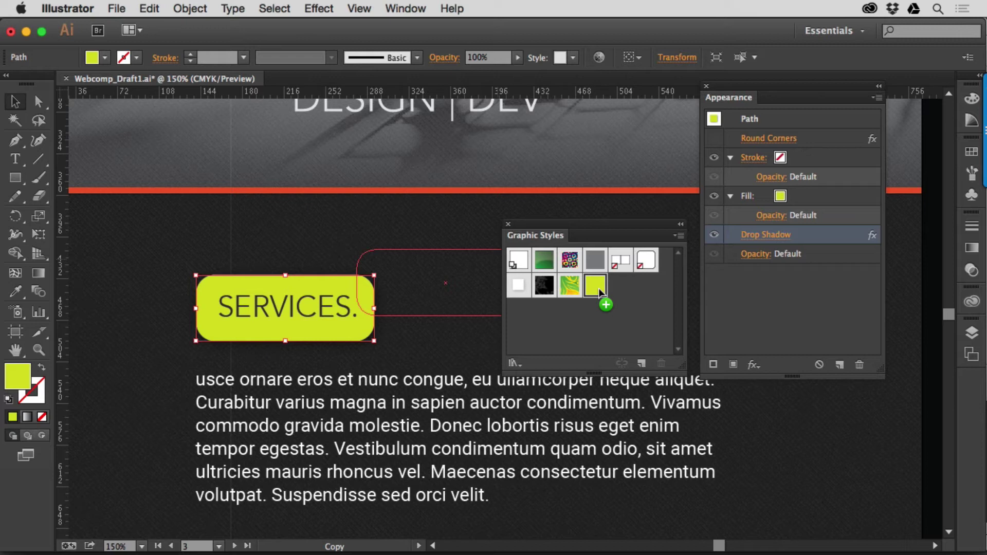
left_click_drag(599, 288, 598, 288)
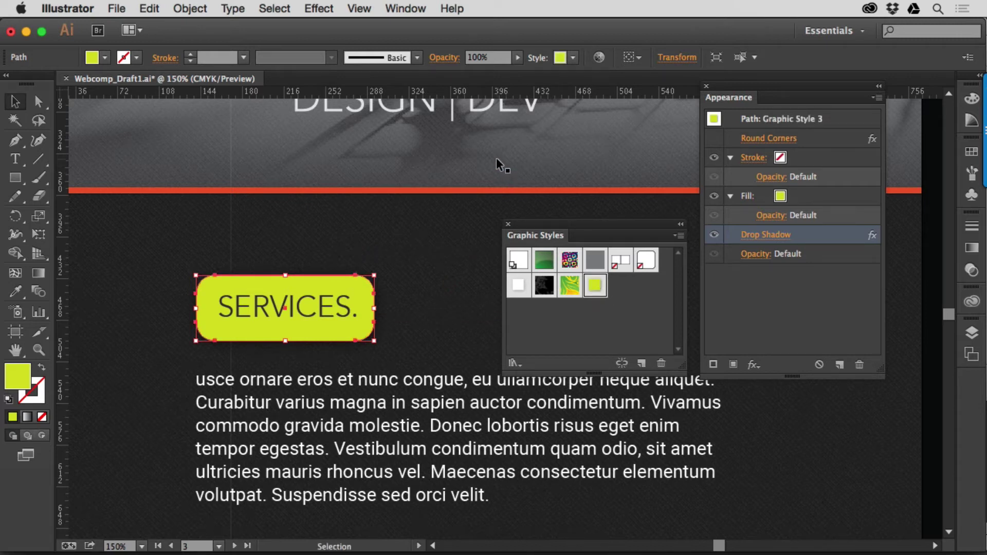
key("super+minus")
key("super+minus")
key("super+minus")
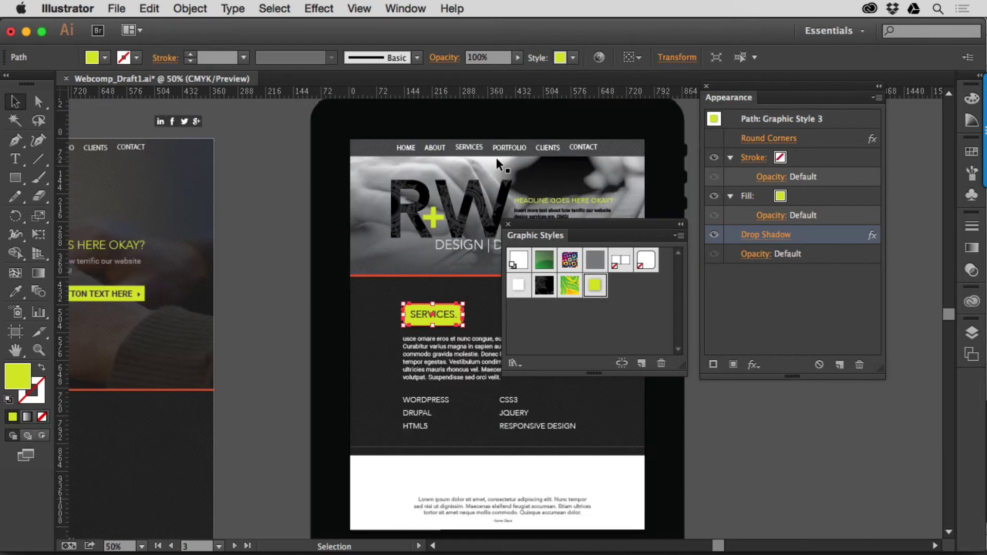
key("super+plus")
key("space")
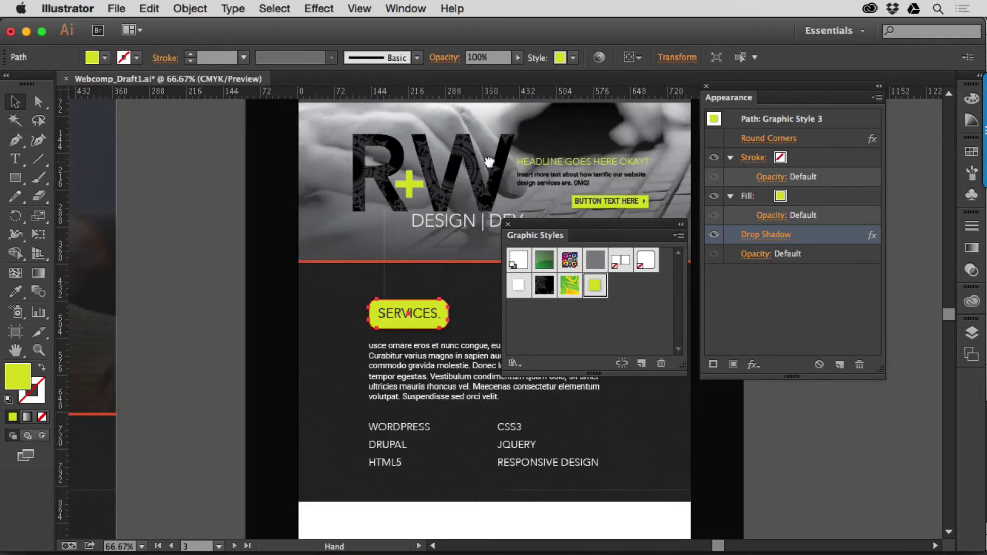
left_click_drag(494, 164, 317, 160)
key("super+space")
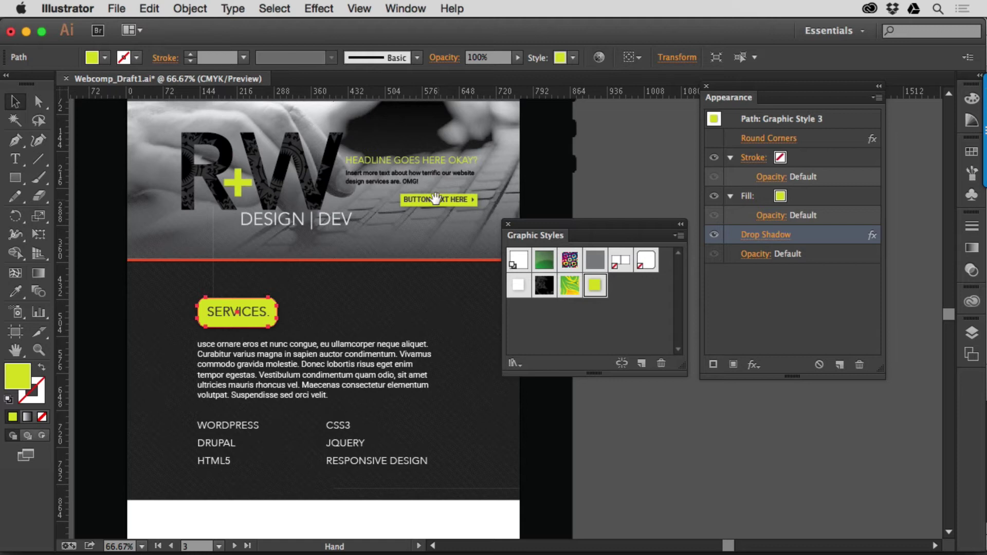
left_click_drag(376, 181, 488, 229)
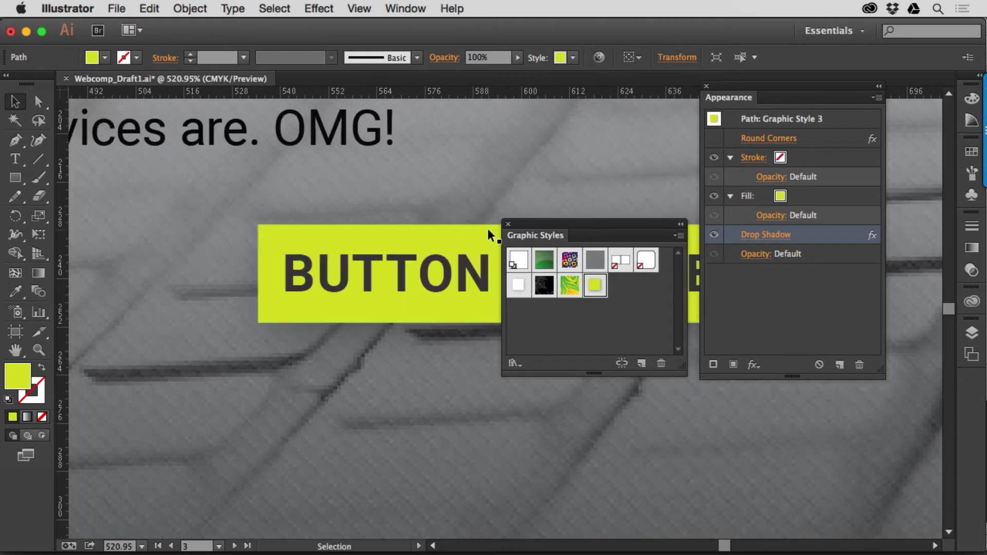
left_click(344, 315)
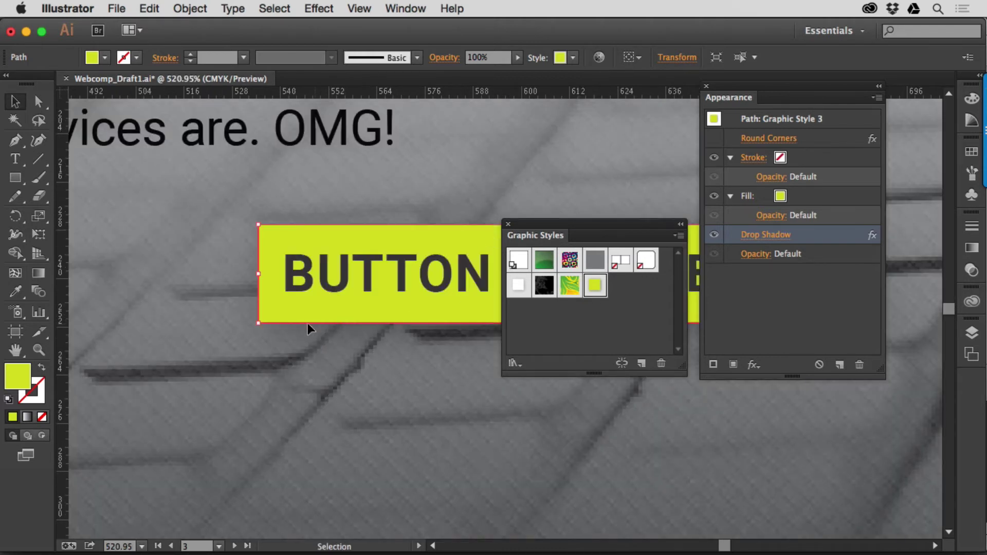
key("a")
key("super+minus")
key("super+minus")
key("super+minus")
key("super+minus")
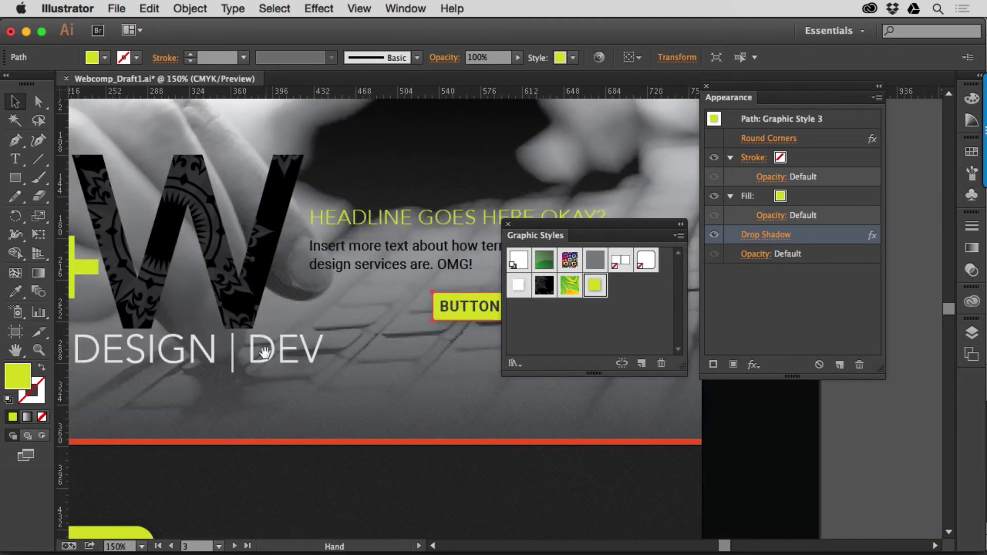
left_click_drag(344, 337, 352, 222)
key("v")
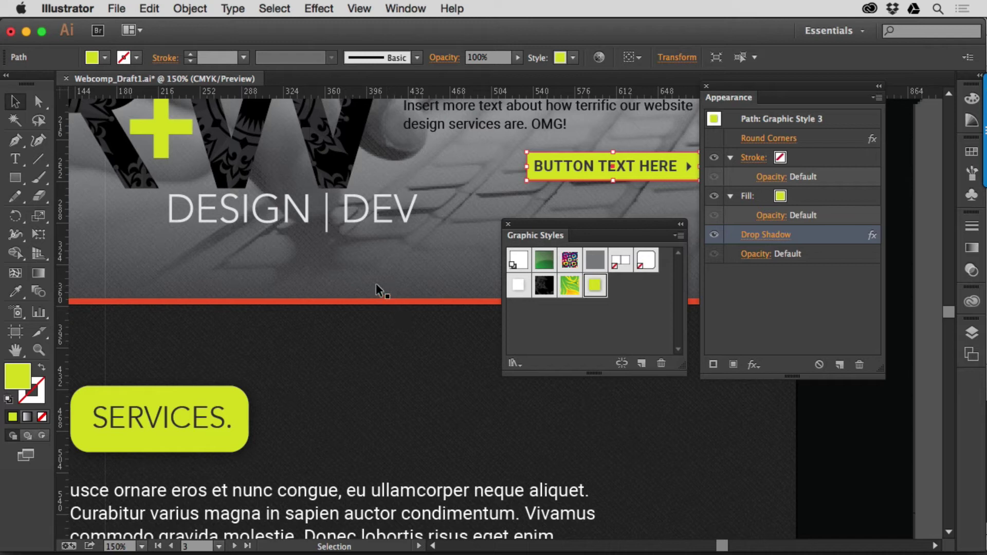
Select the R+W logo, expand its second fill, and toggle the pattern fill's visibility off and on.
left_click_drag(295, 257, 361, 380)
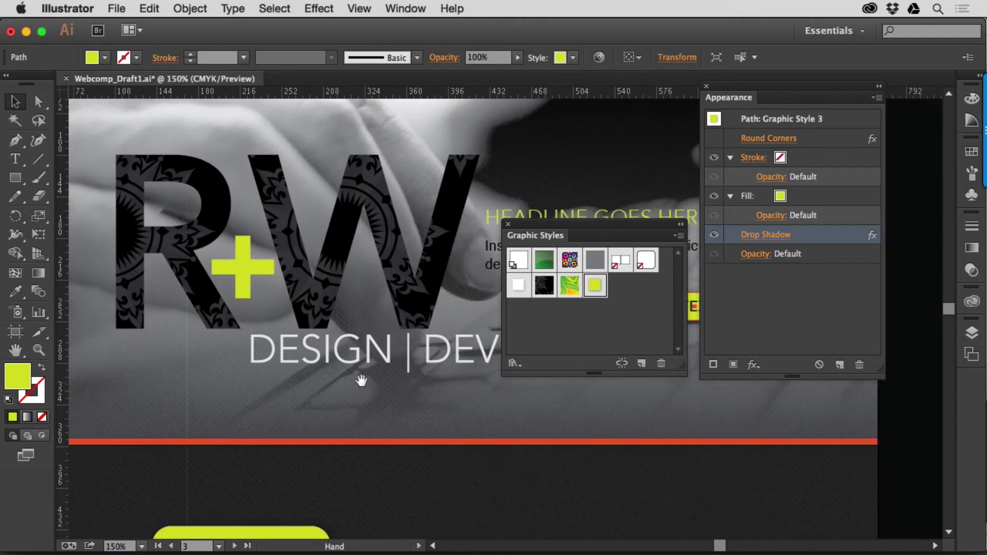
left_click(286, 231)
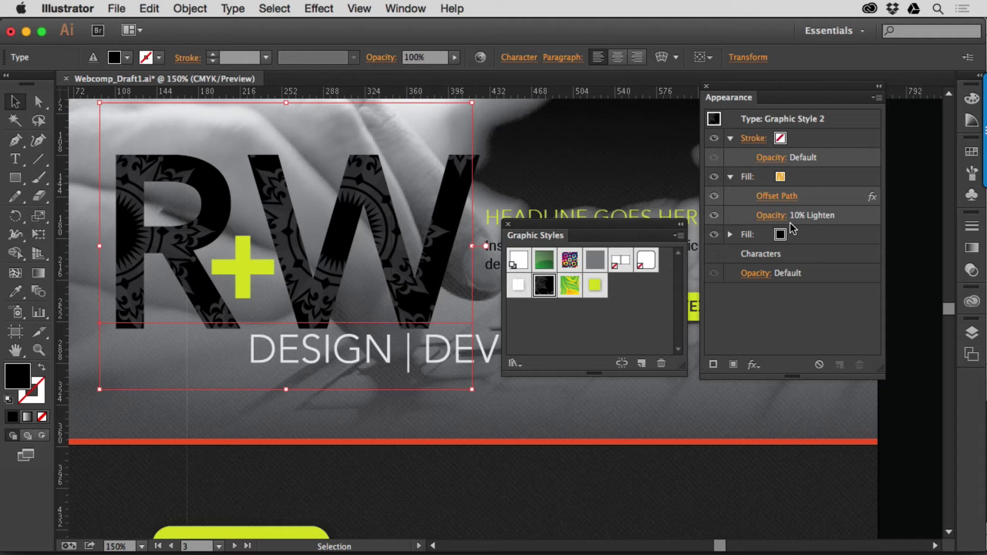
left_click(731, 235)
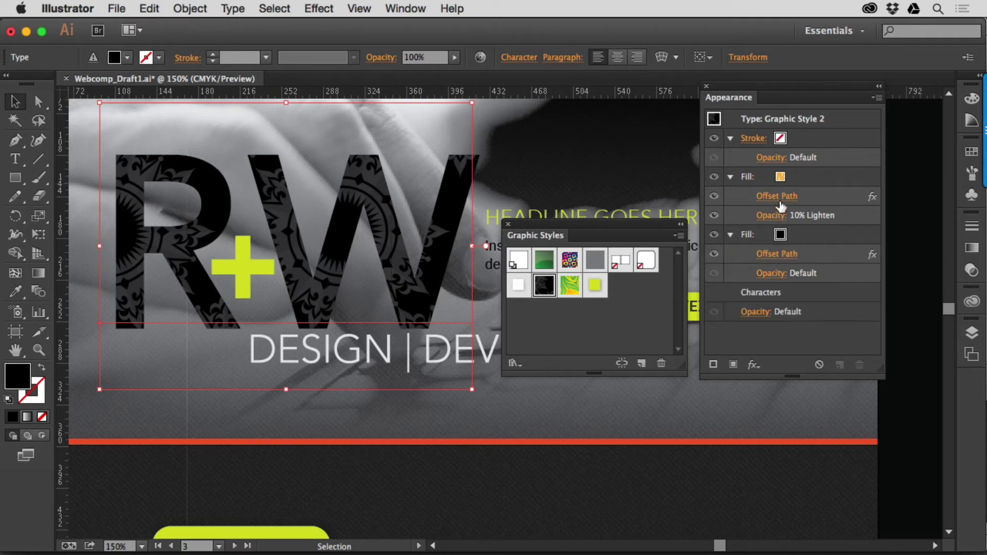
left_click(714, 176)
left_click(714, 177)
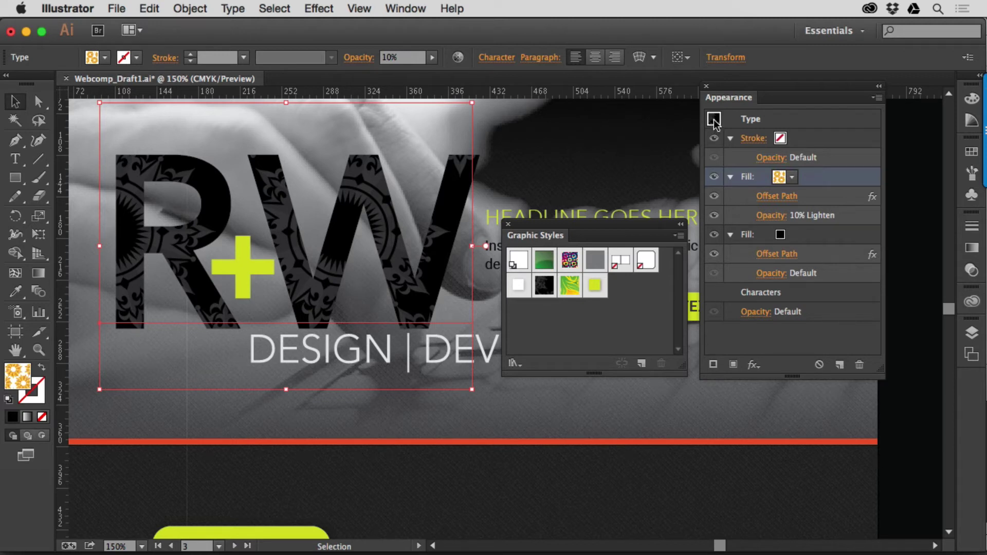
Save the R+W logo look as Graphic Style 4, try it on the SERVICES text, then undo.
left_click_drag(714, 120, 614, 288)
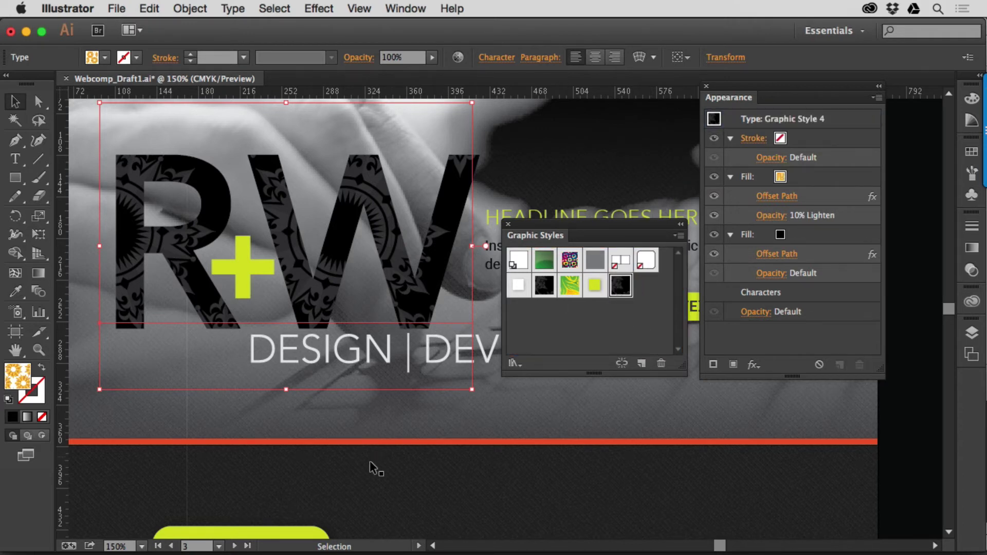
scroll(369, 461, "down", 10)
left_click(277, 347)
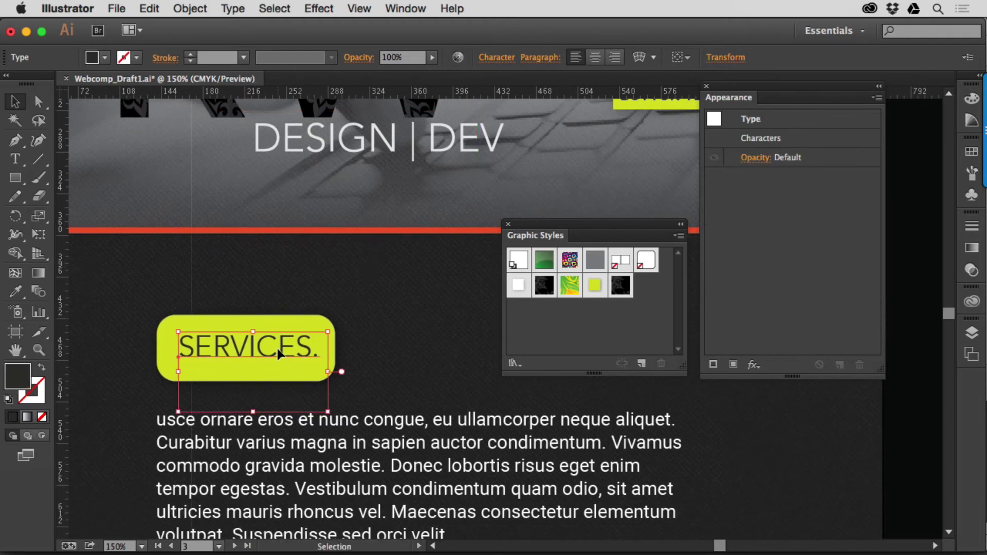
left_click(621, 286)
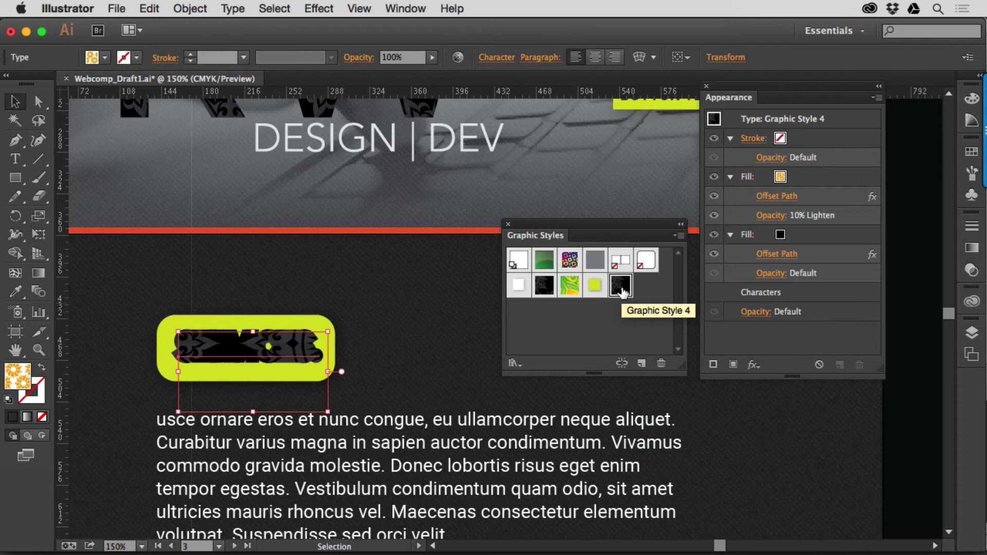
key("super+z")
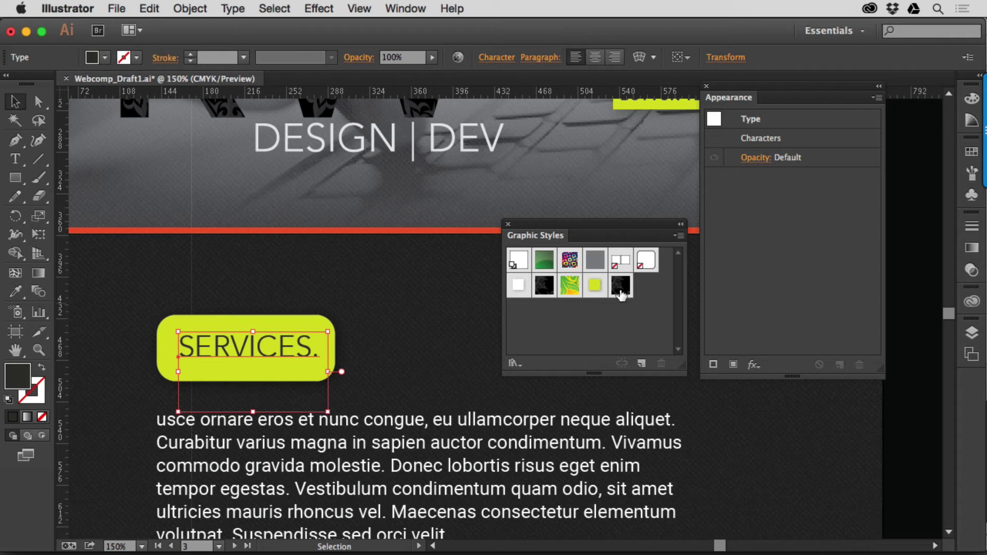
Preview the dark, yellow, green, white and multicolour pattern styles on the SERVICES text.
right_click(621, 292)
right_click(597, 286)
right_click(562, 288)
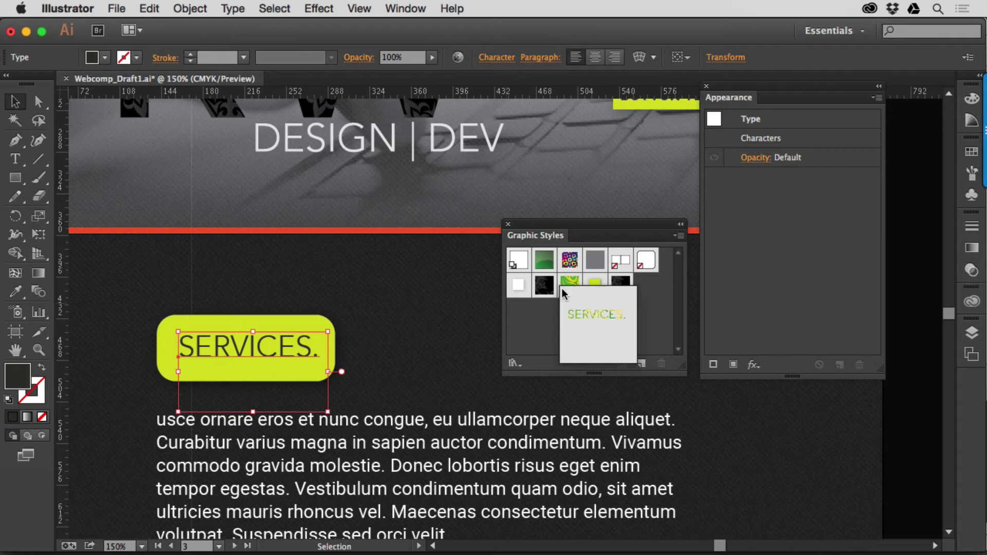
right_click(543, 291)
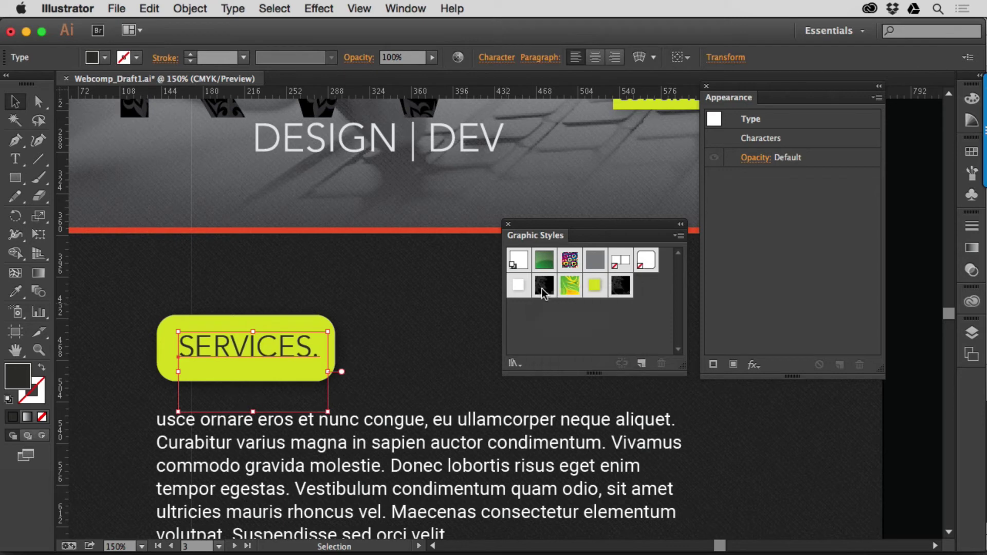
right_click(518, 285)
right_click(568, 261)
Switch the Graphic Styles thumbnails to Use Text for Preview.
left_click(678, 238)
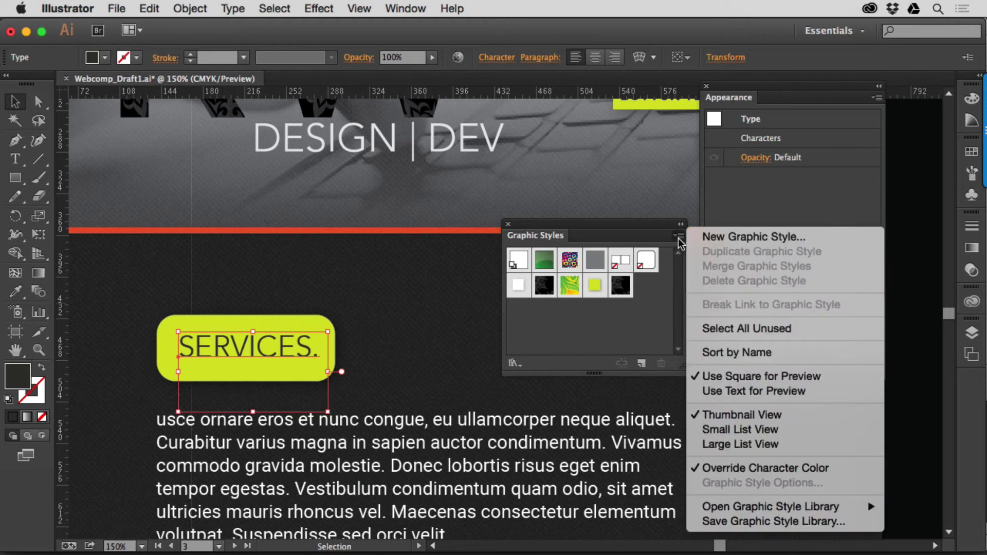
left_click(765, 394)
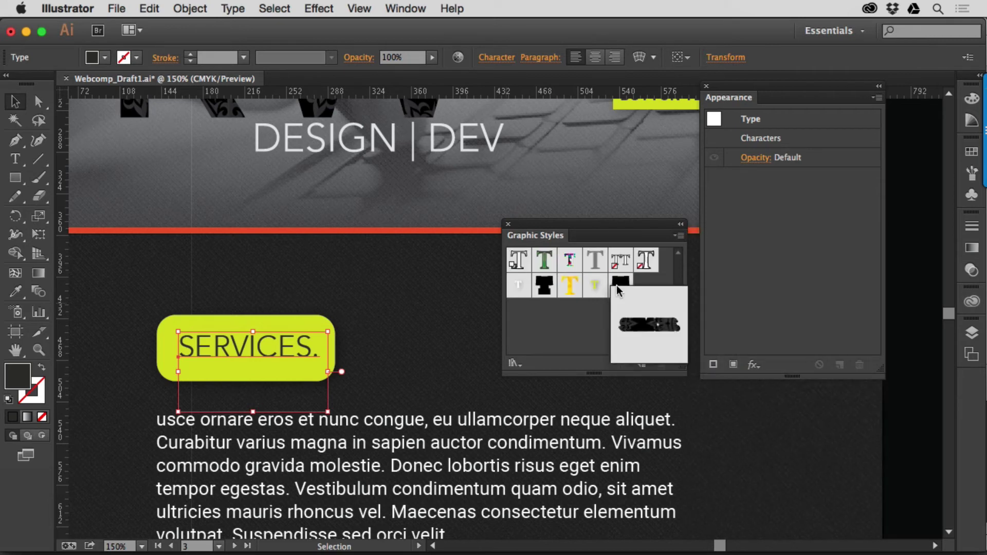
mouse_move(595, 288)
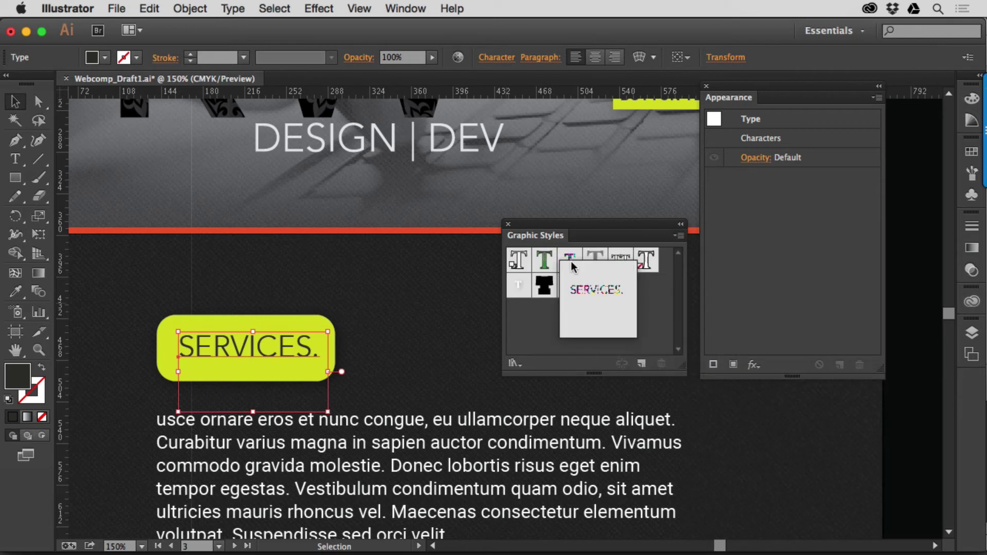
mouse_move(551, 261)
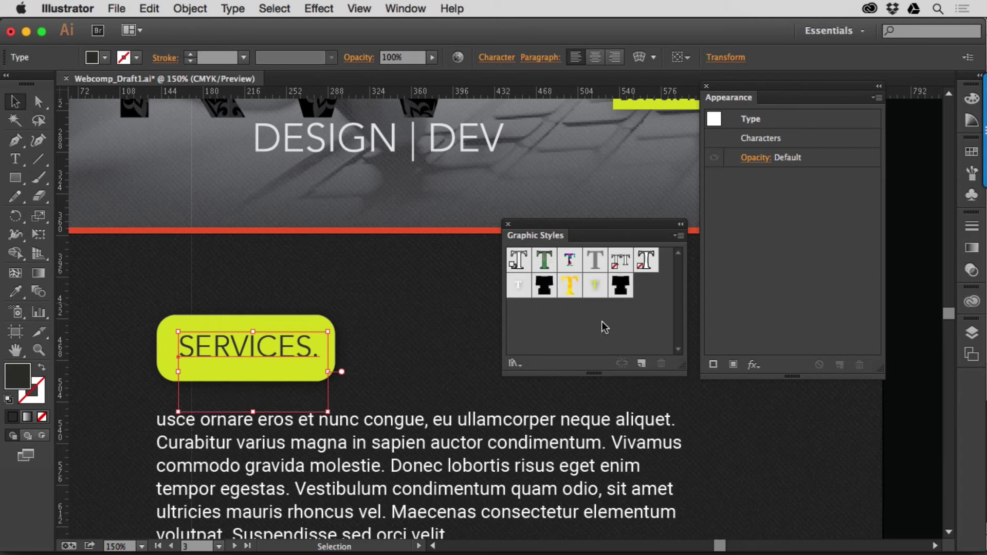
Try the Foliage 3 style on SERVICES, then apply the multicolour Color Halftone graphic style instead.
left_click(570, 286)
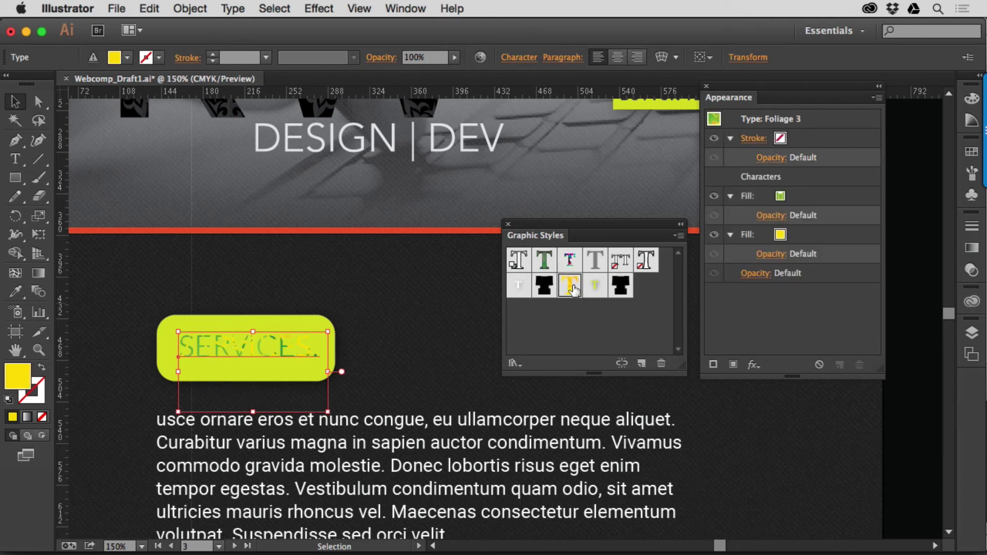
left_click(567, 265)
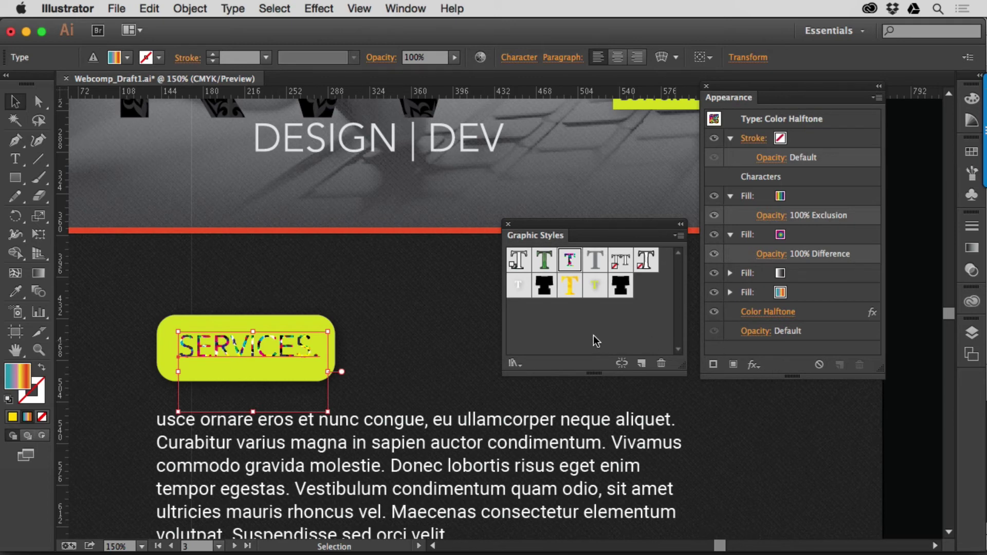
left_click(680, 239)
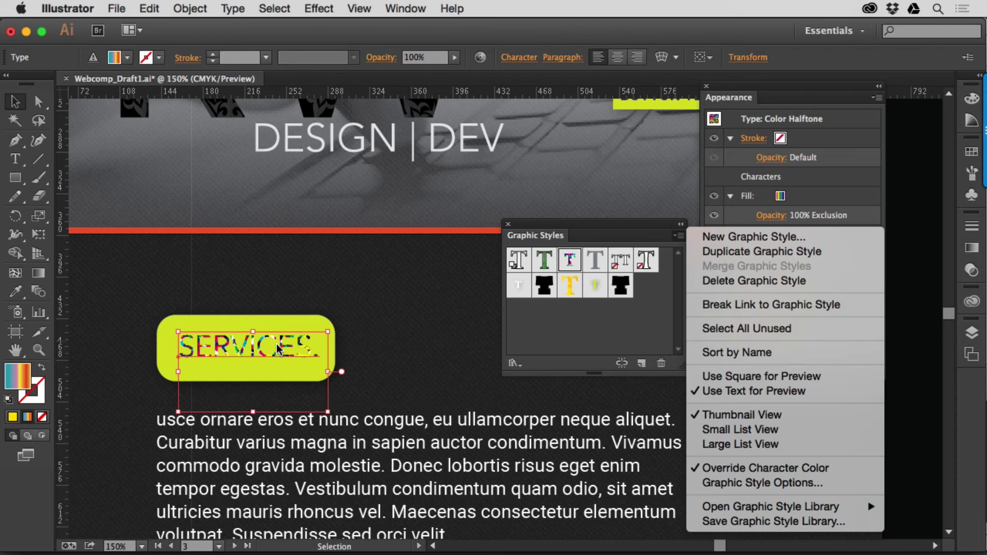
Clear the Color Halftone appearance so the SERVICES text returns to plain dark type.
left_click(559, 344)
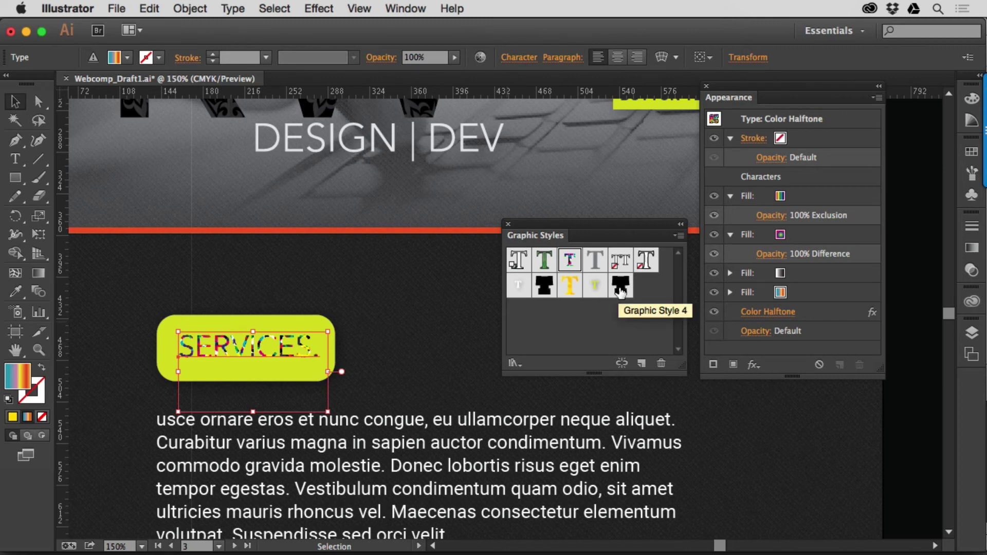
left_click(820, 365)
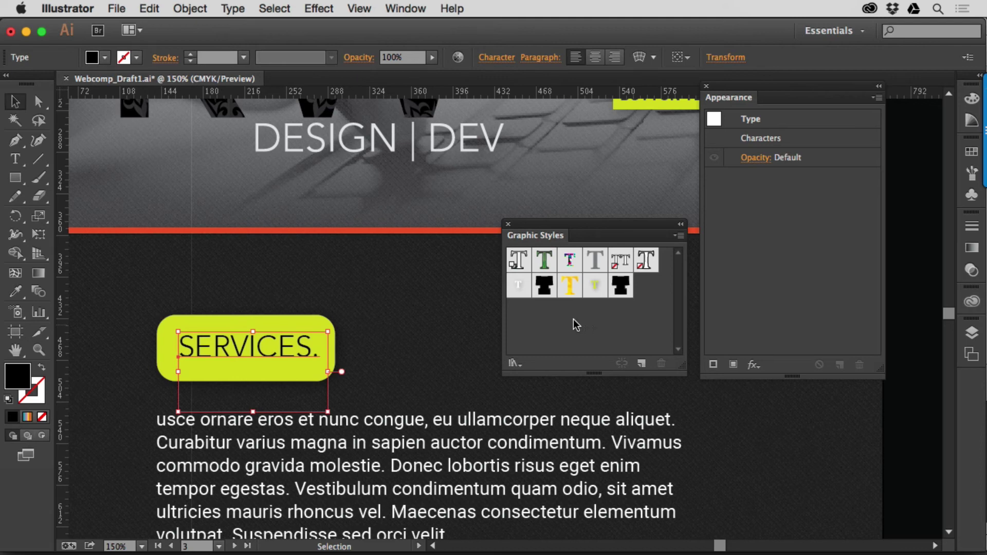
Break the lime rounded button's link to Graphic Style 3, keeping its fill, corners and shadow.
left_click(315, 319)
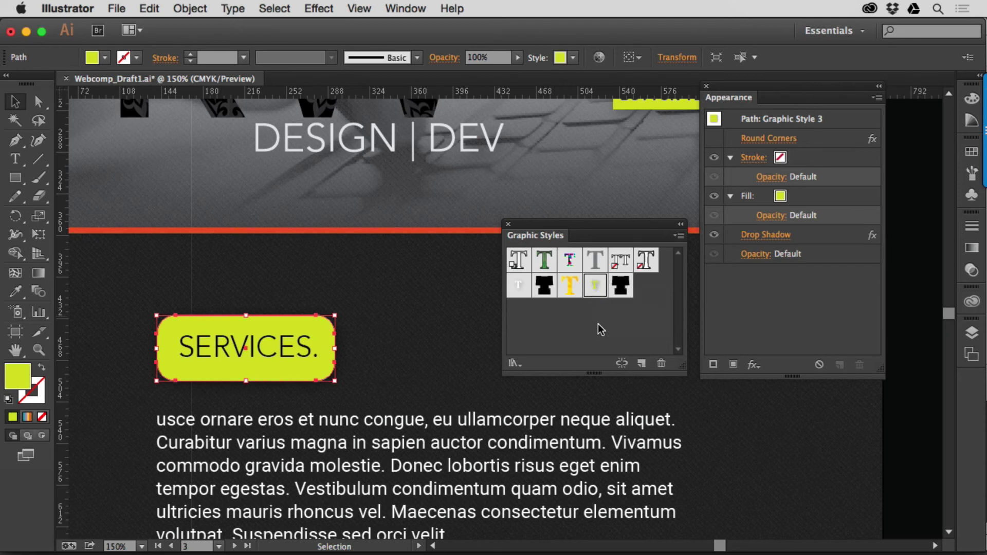
left_click(622, 364)
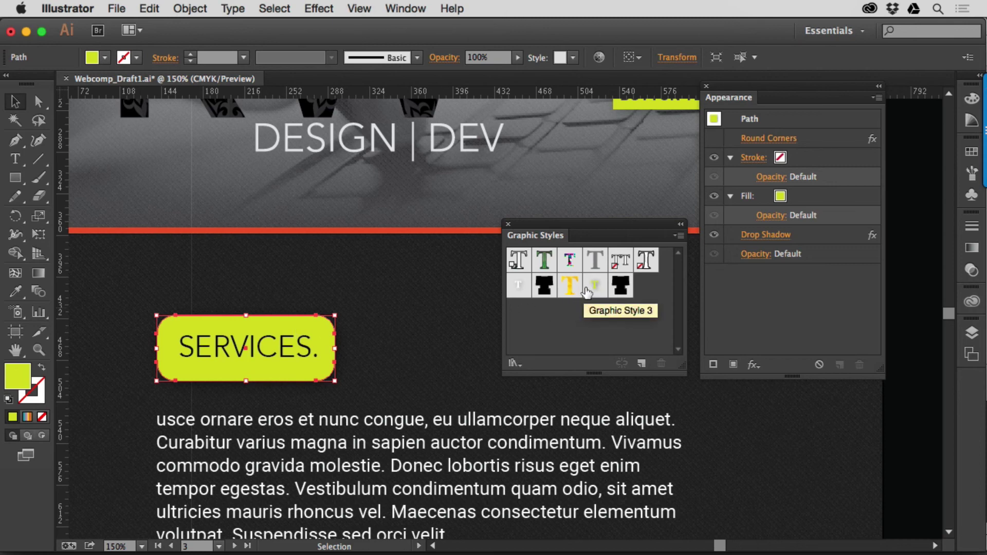
Undo Break Link to Graphic Style so the lime button is linked to Graphic Style 3 again.
left_click(149, 8)
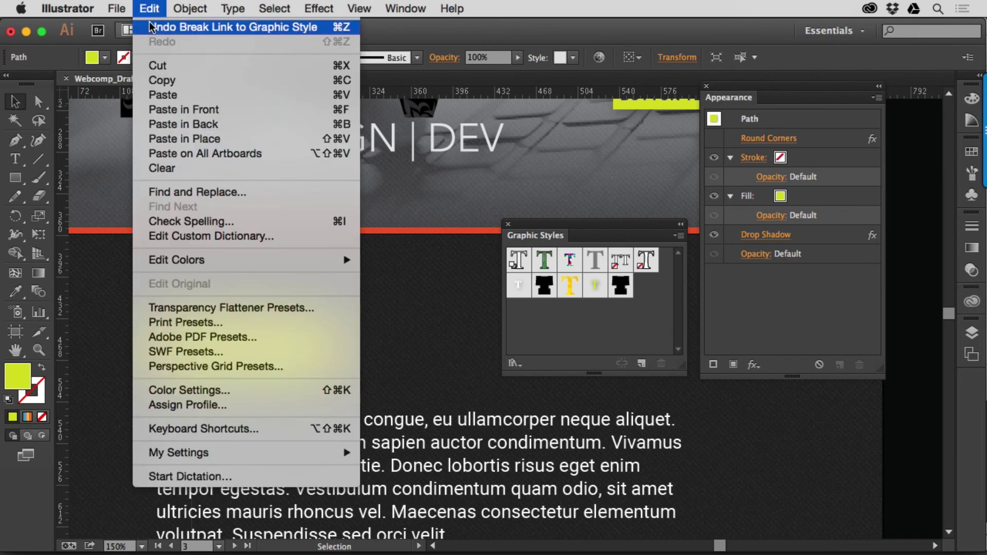
left_click(151, 27)
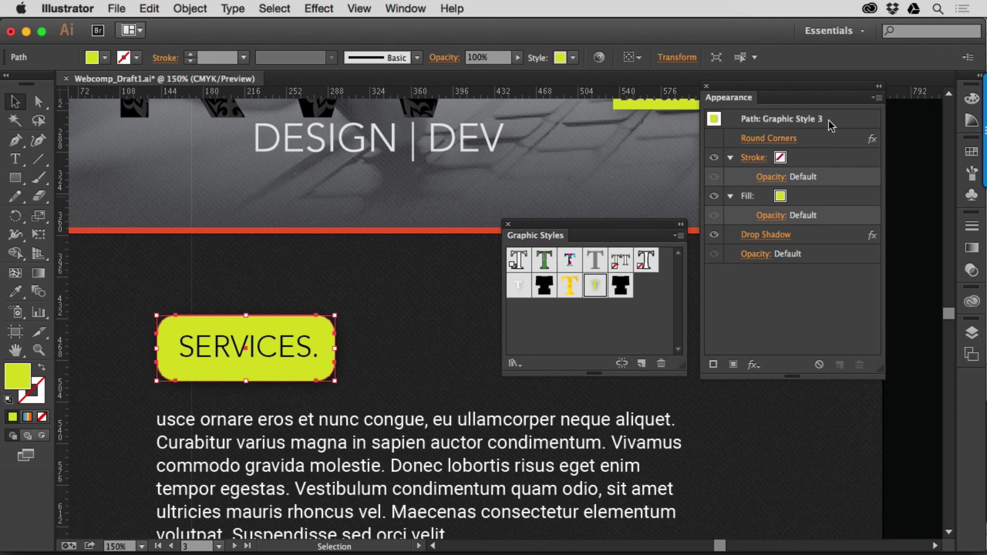
Rename the Graphic Style 3 style to 'ugly'.
double_click(595, 289)
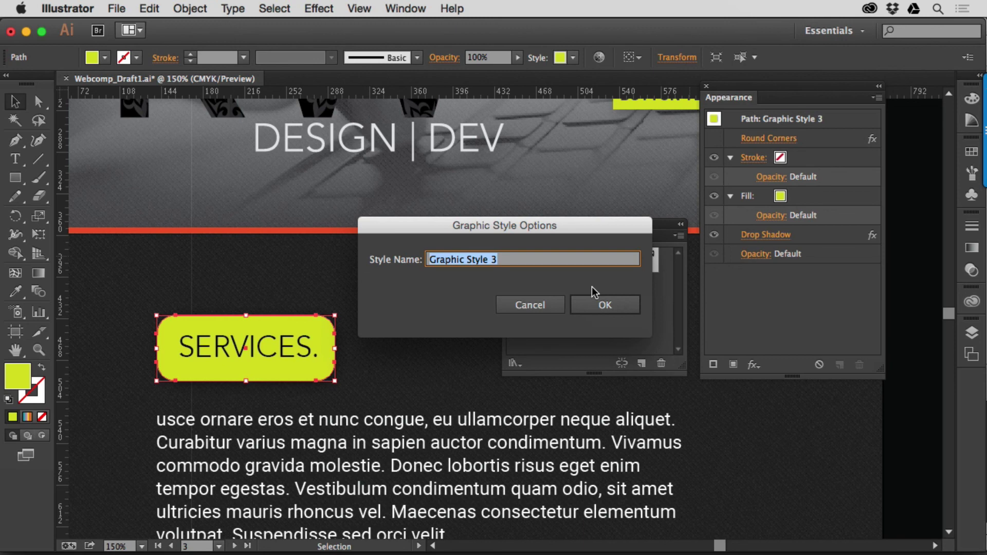
type("ugly")
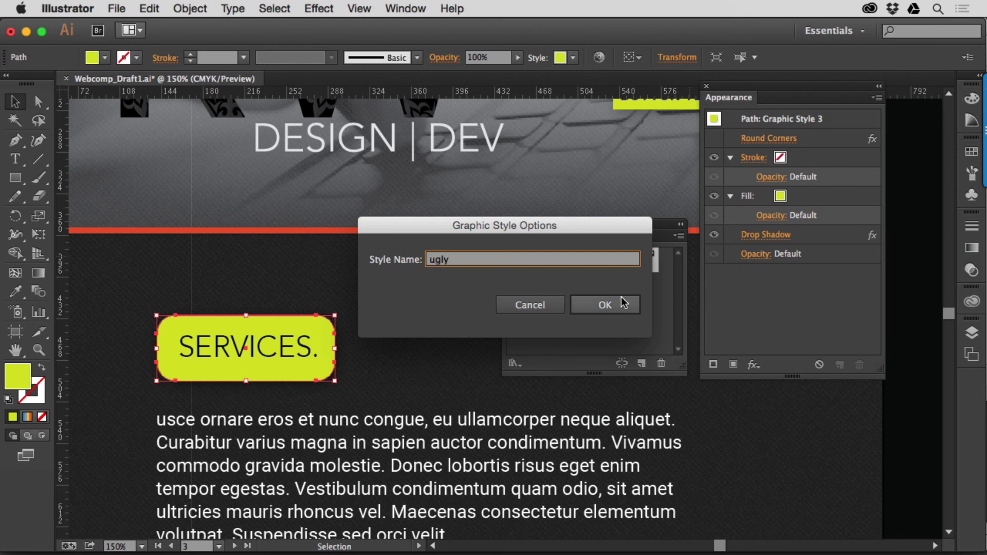
left_click(610, 303)
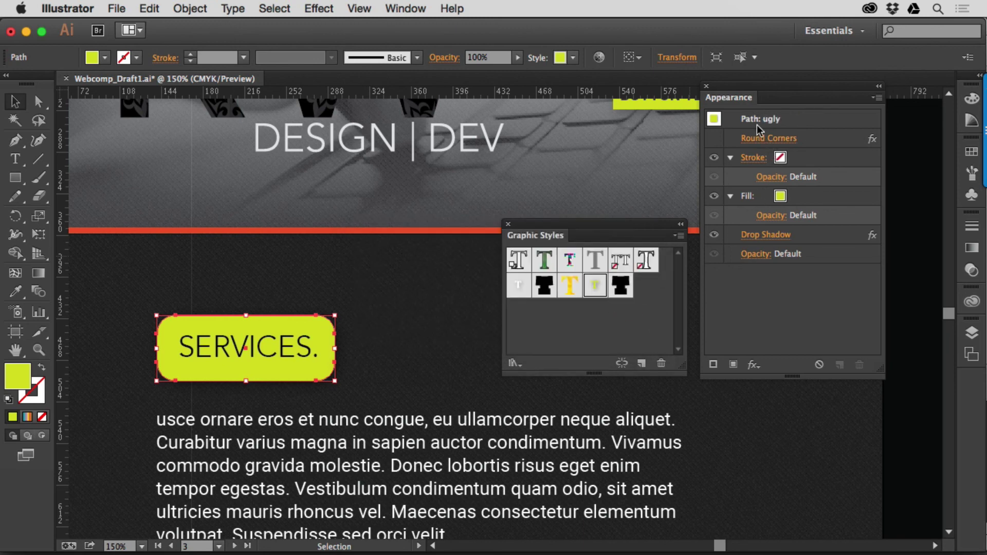